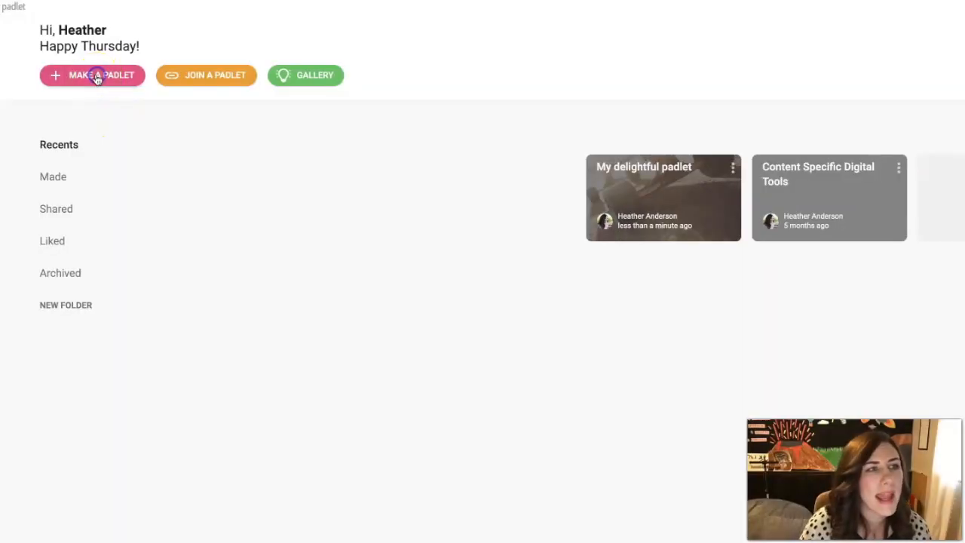
- Start a new padlet and create its first two columns, named "Week 1" and "Week 2"
click(100, 78)
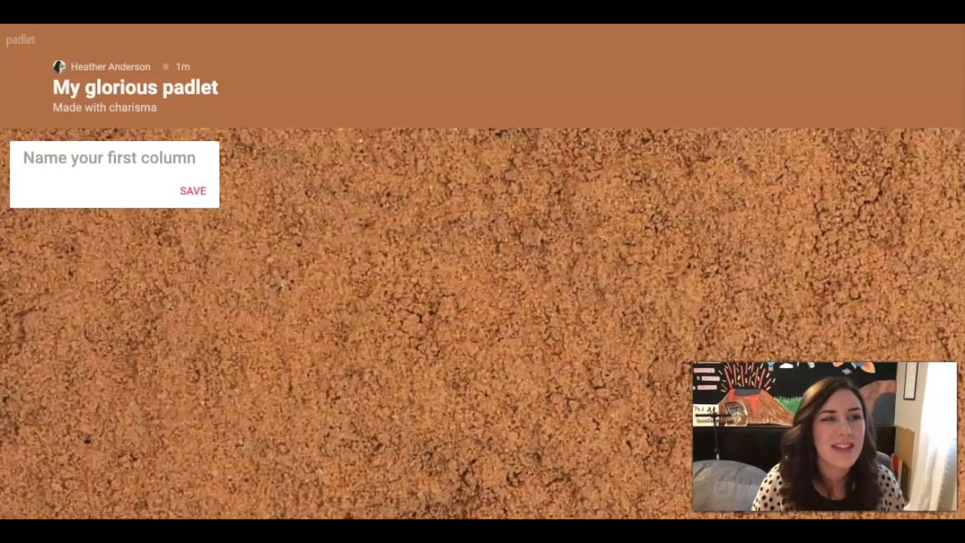
click(183, 158)
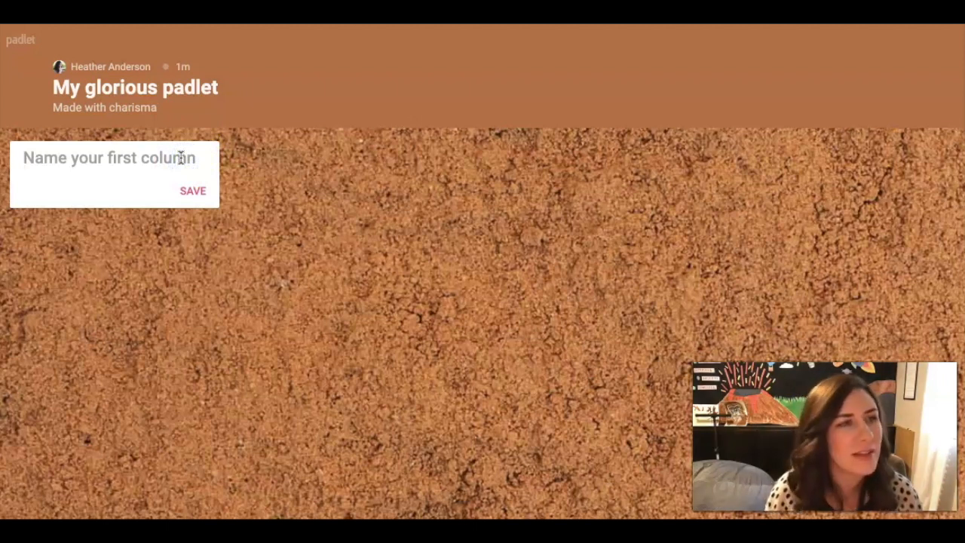
text(Week 1)
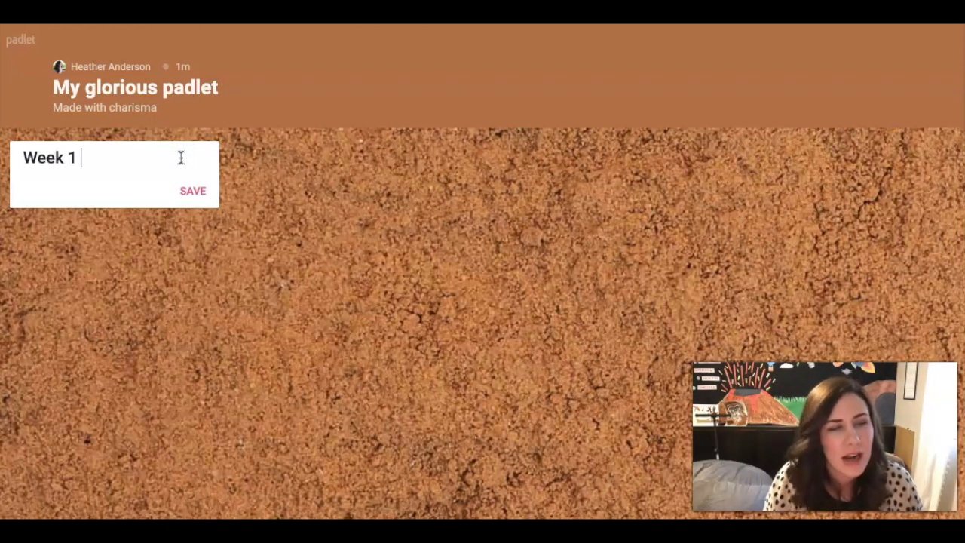
click(192, 190)
click(272, 154)
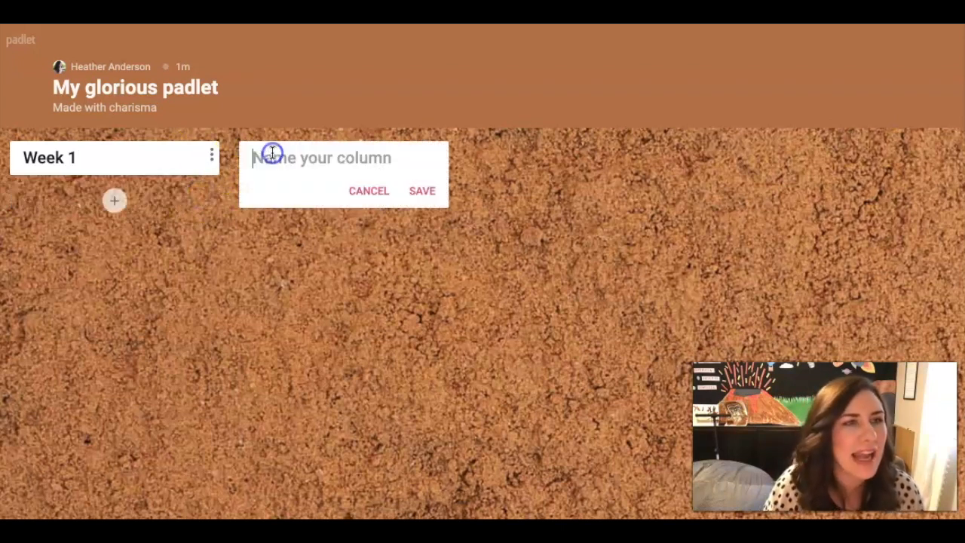
text(Week 2)
click(423, 193)
click(149, 233)
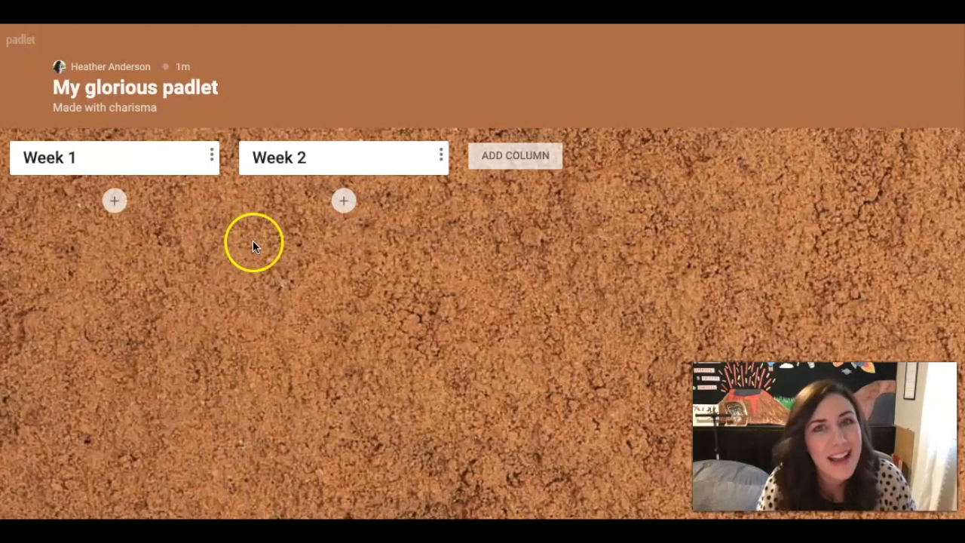
- Add a post under the Week 1 column with the title "Question About Alliteration"
click(115, 202)
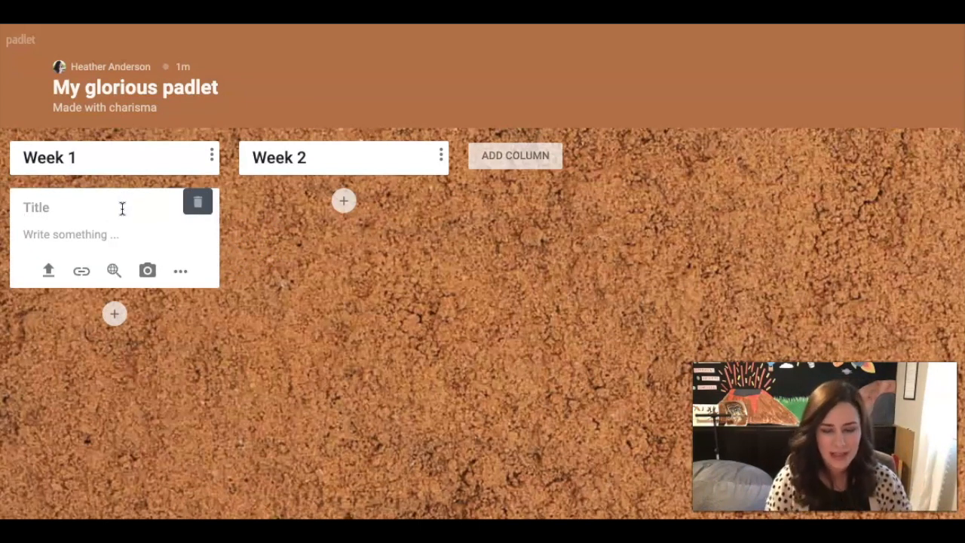
text(Question )
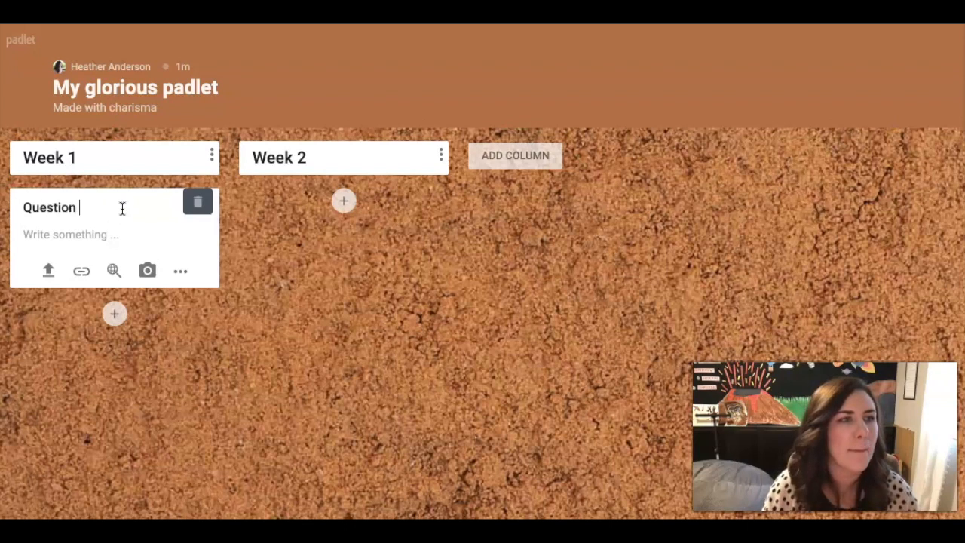
text(About Alliteration)
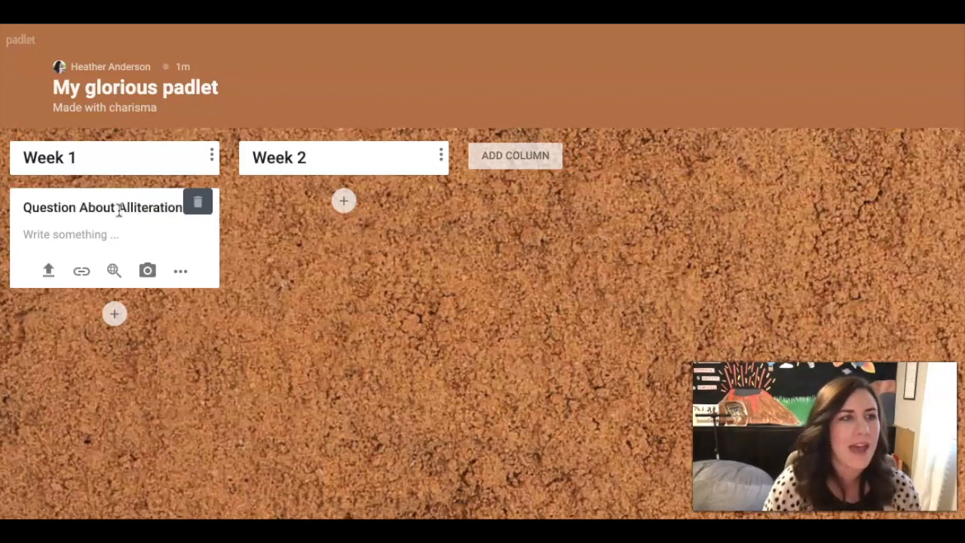
click(60, 240)
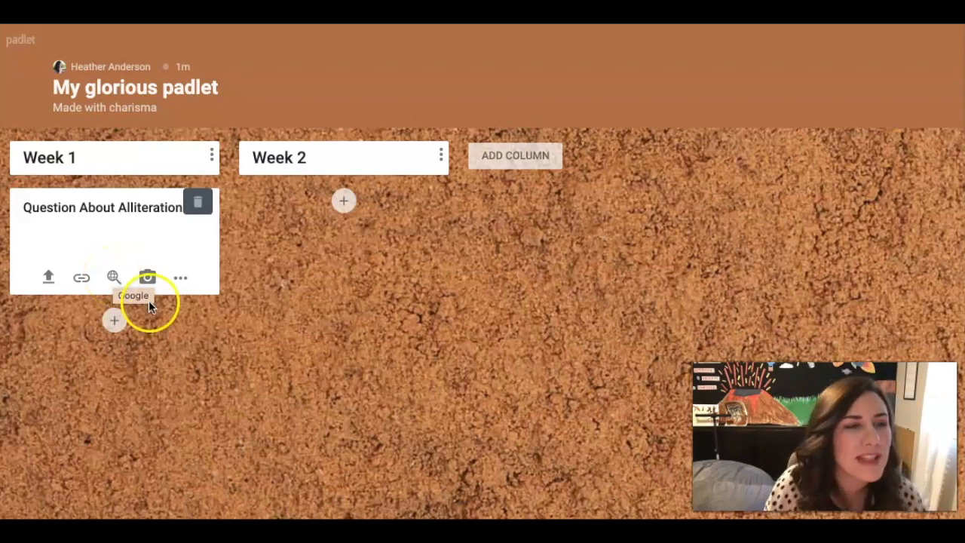
- Review the full list of attachment types offered for the Question About Alliteration post, including voice and screen recording
click(181, 278)
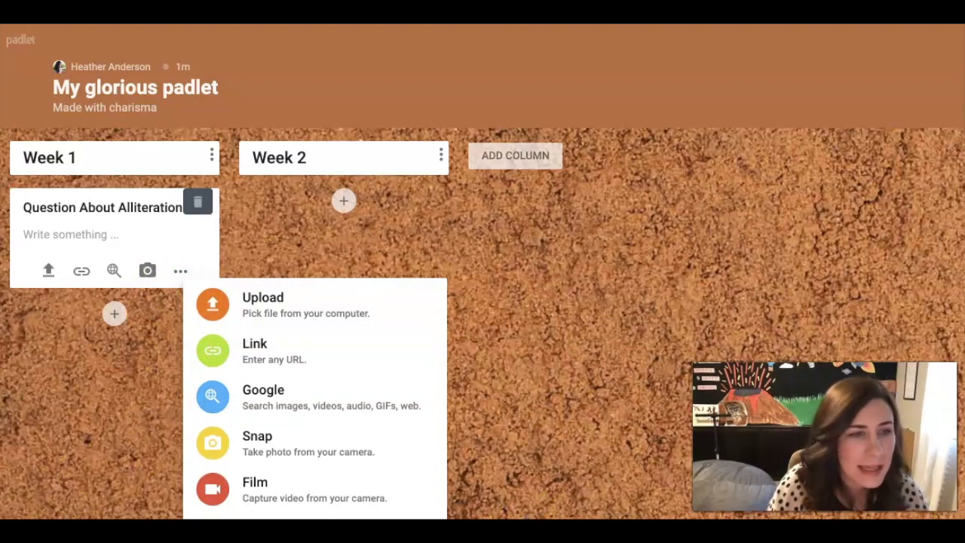
scroll(483, 272, down, 3)
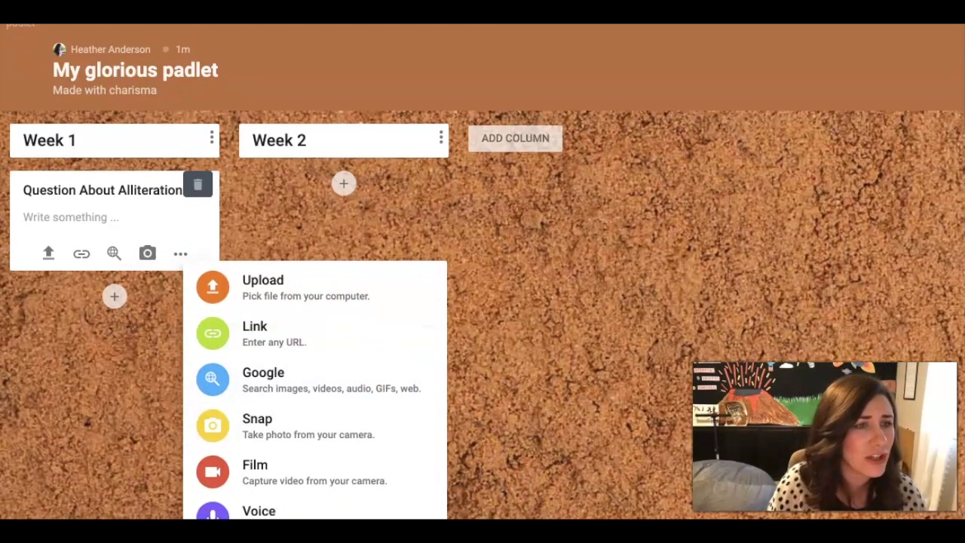
scroll(483, 271, down, 1)
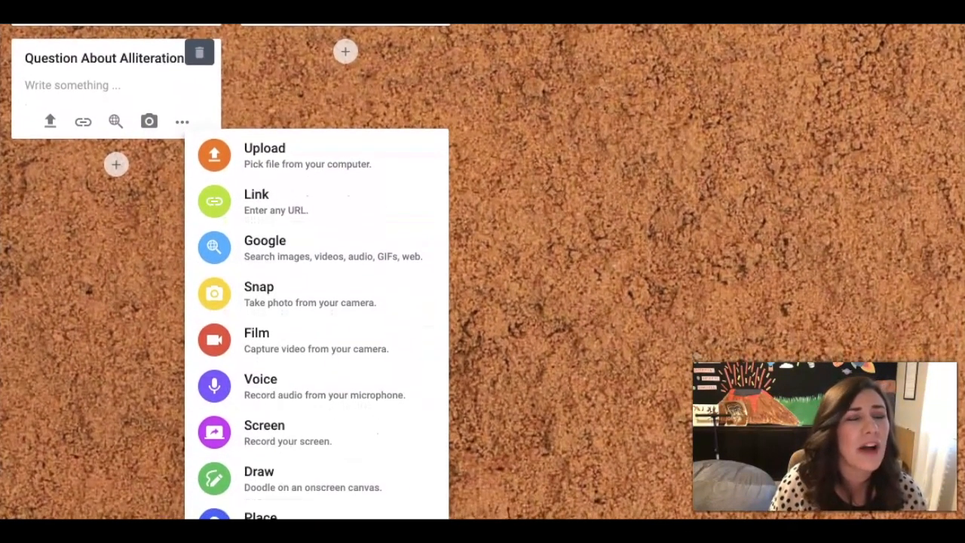
scroll(483, 272, down, 1)
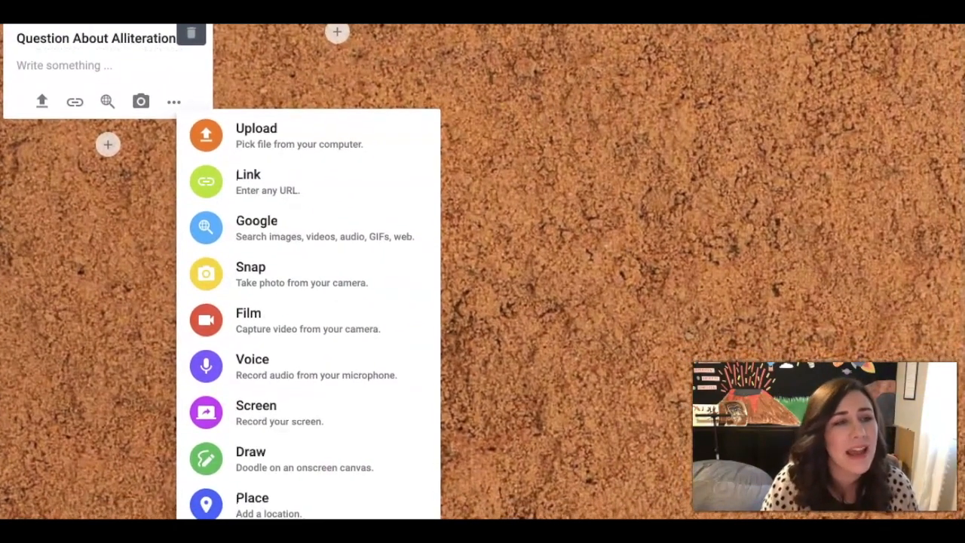
scroll(482, 271, down, 1)
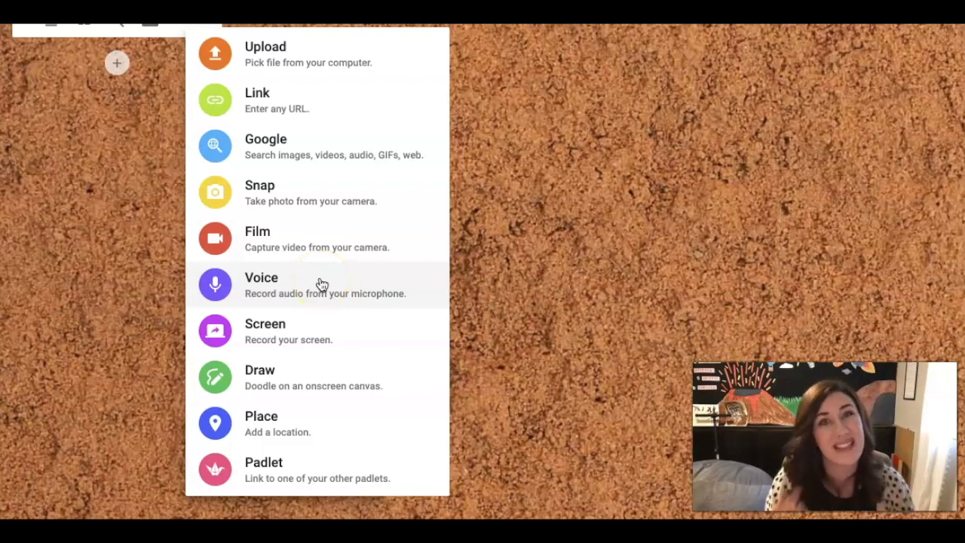
click(297, 332)
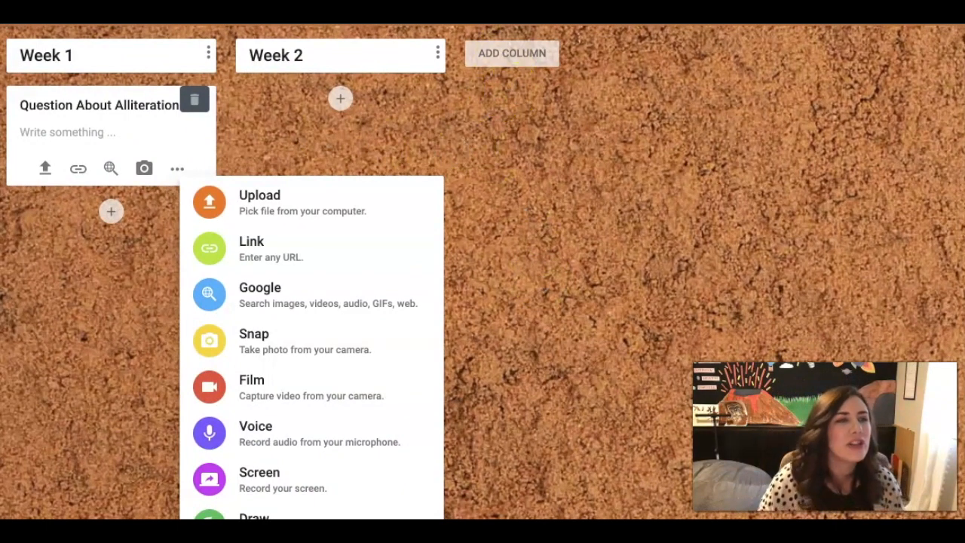
click(478, 136)
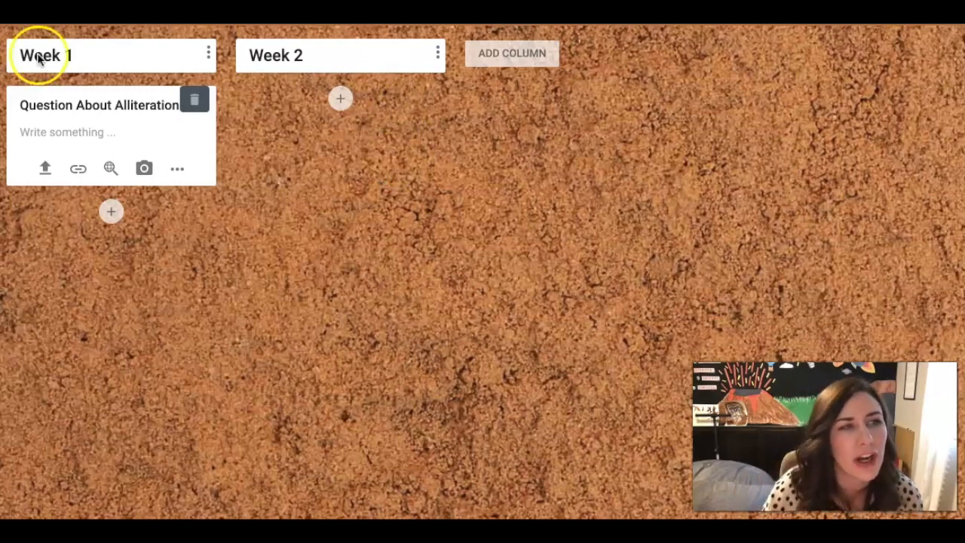
- Add a third column after Week 2 named "Articles About Dogs"
click(505, 57)
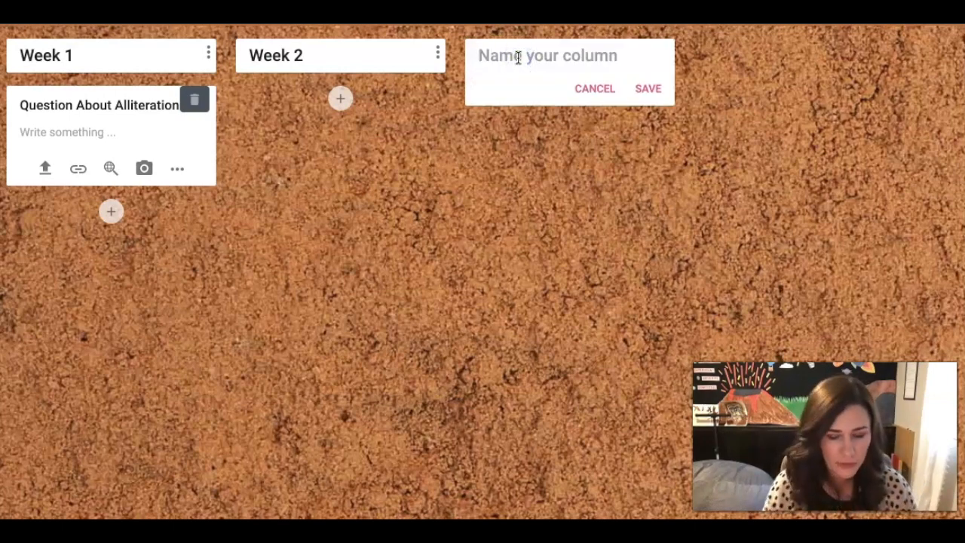
text(Articles a)
key(BackSpace)
text(About Dogs)
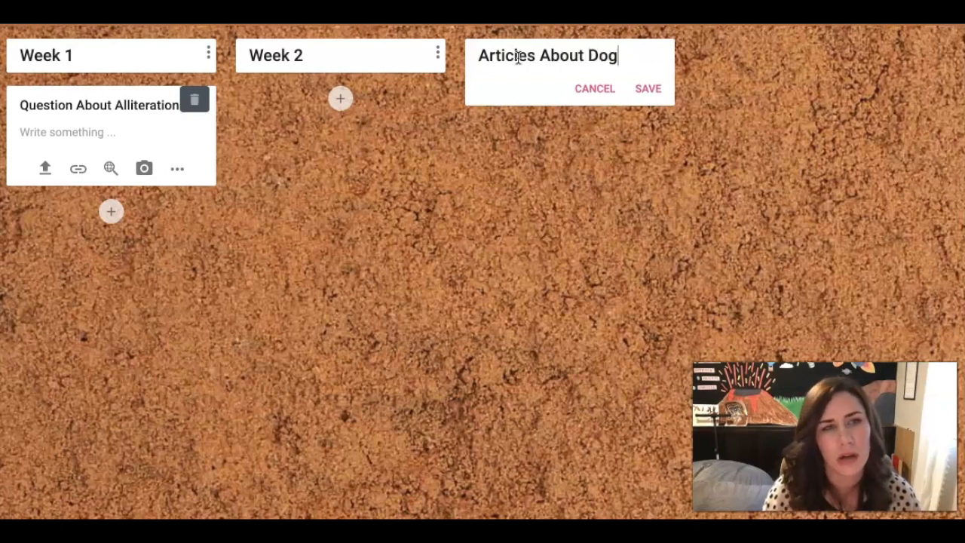
click(648, 89)
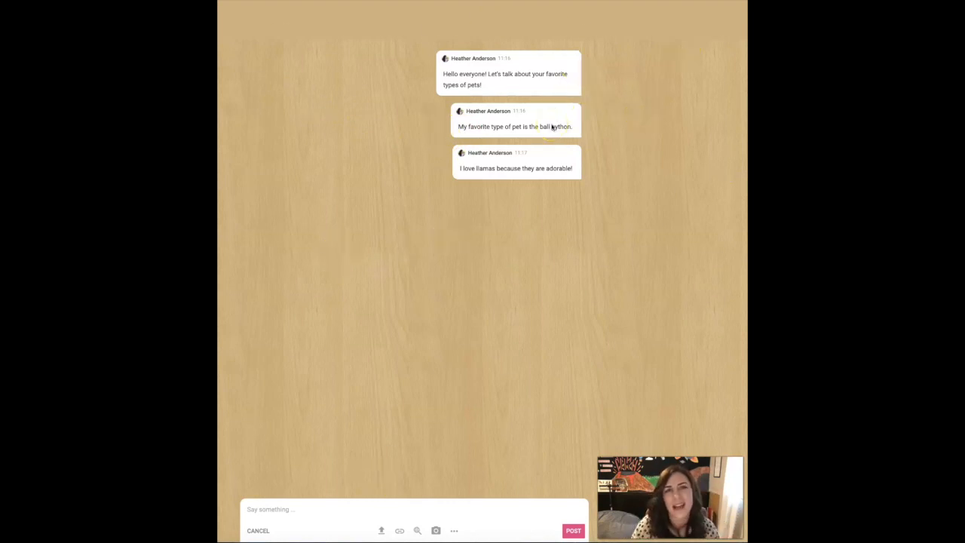
- Write the message "I am a fan of turtles because..." in the favorite pets conversation
click(262, 512)
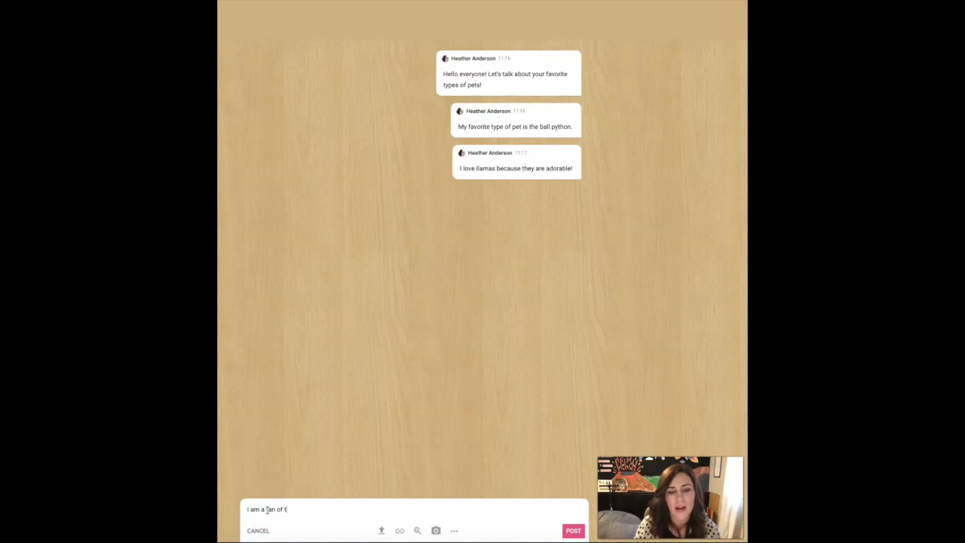
text(I am a fan of turtles.)
key(BackSpace)
text(be)
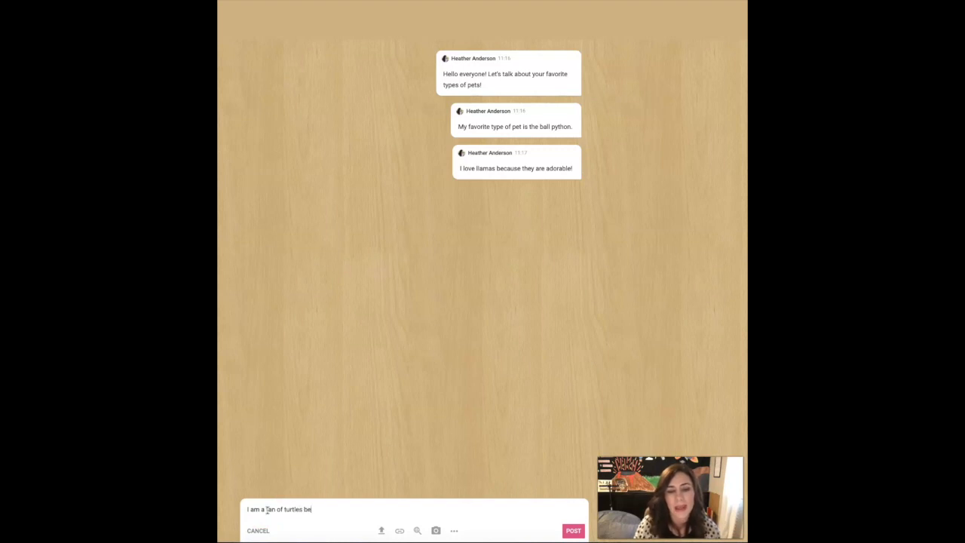
text(cause...)
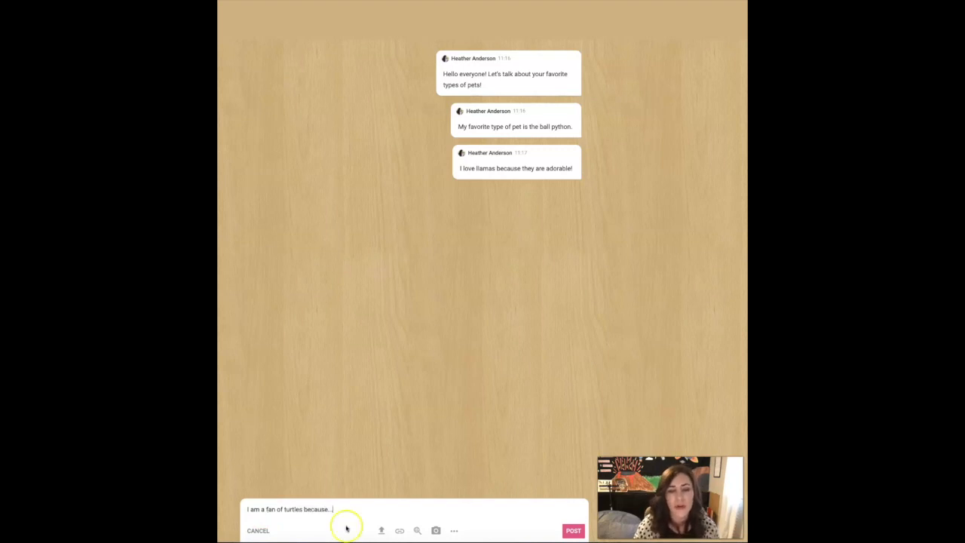
- Search for images of "turtles", attach an Unsplash turtle photo to the message, and post it
click(416, 532)
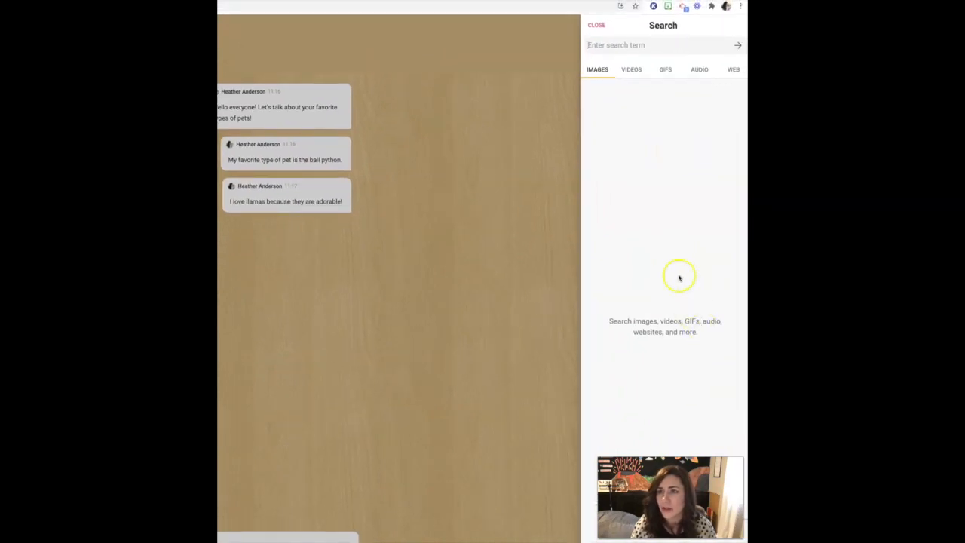
text(turtles)
key(Return)
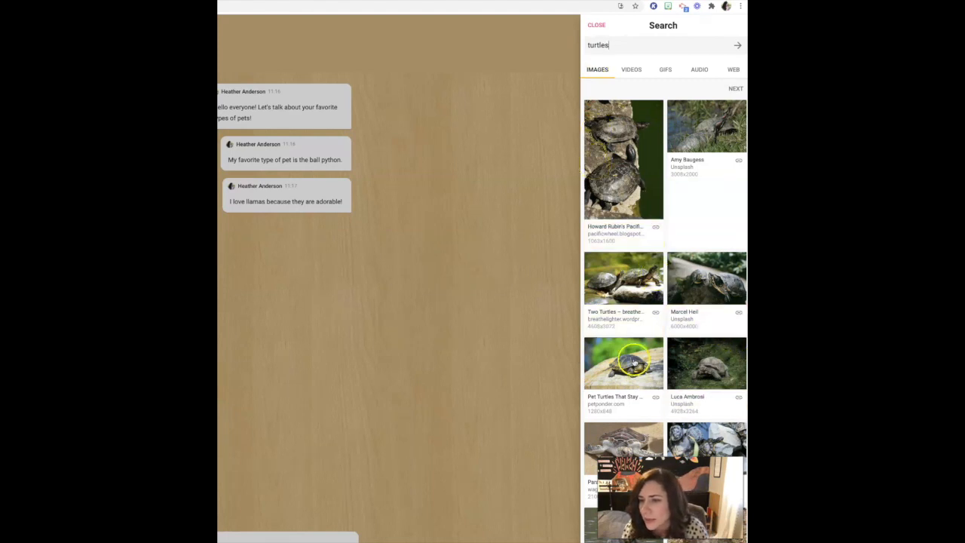
click(706, 277)
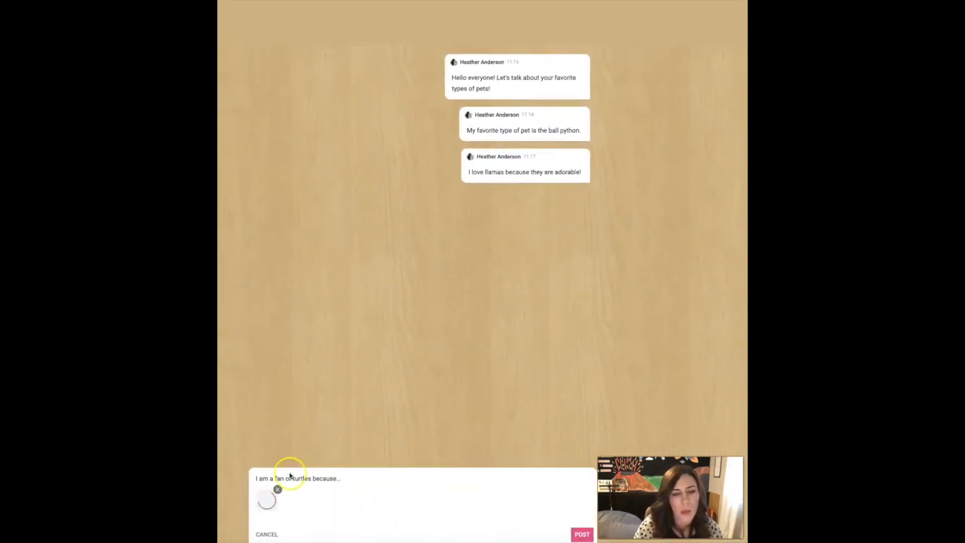
click(582, 534)
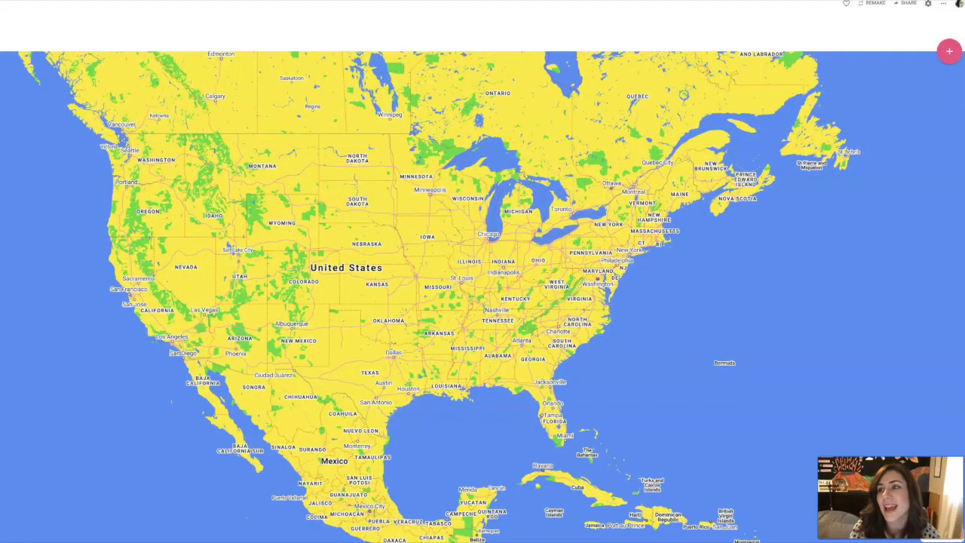
- Add a post to the map padlet, using the country Greece as its location
click(947, 52)
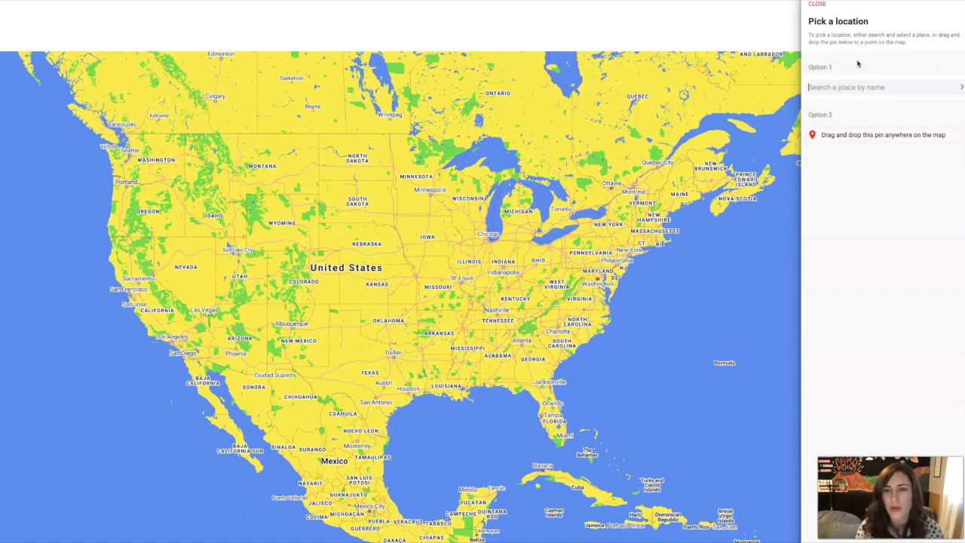
text(greece)
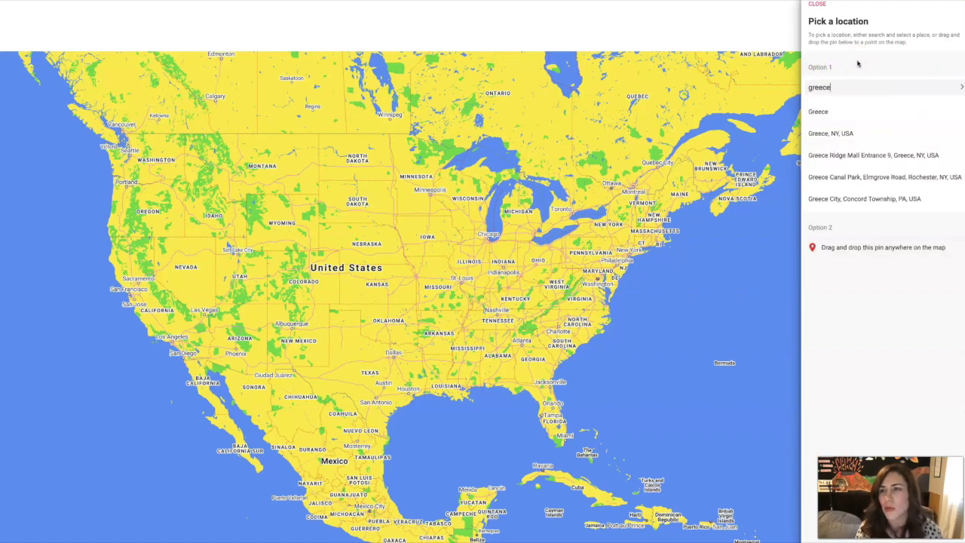
click(829, 112)
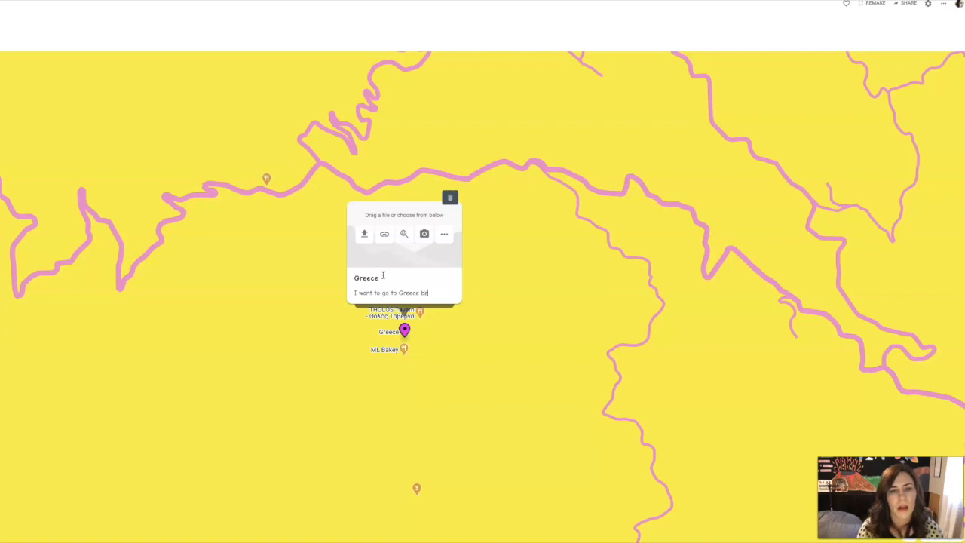
- Write "I want to go to Greece because it sounds warm and sunny!" in the Greece post and finish editing it
text(sounds warm andw)
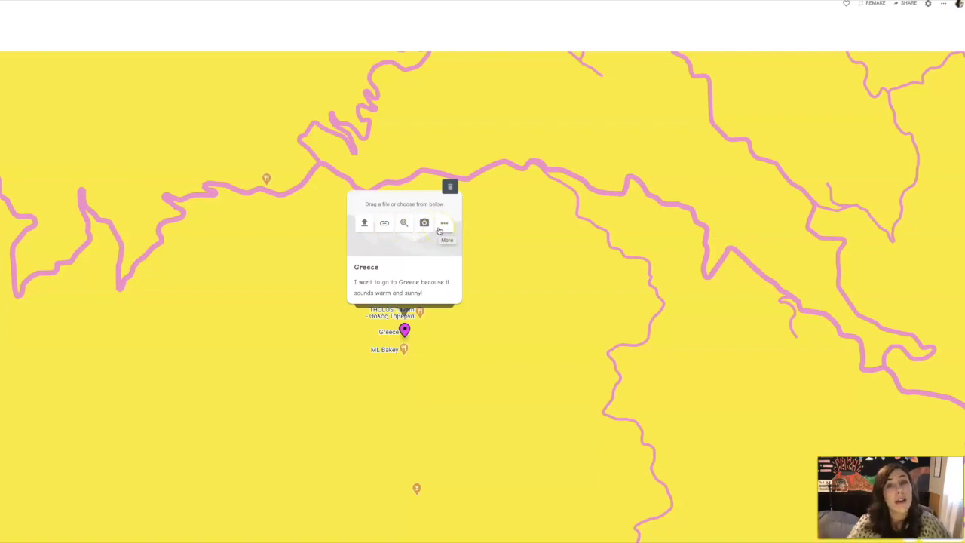
click(434, 276)
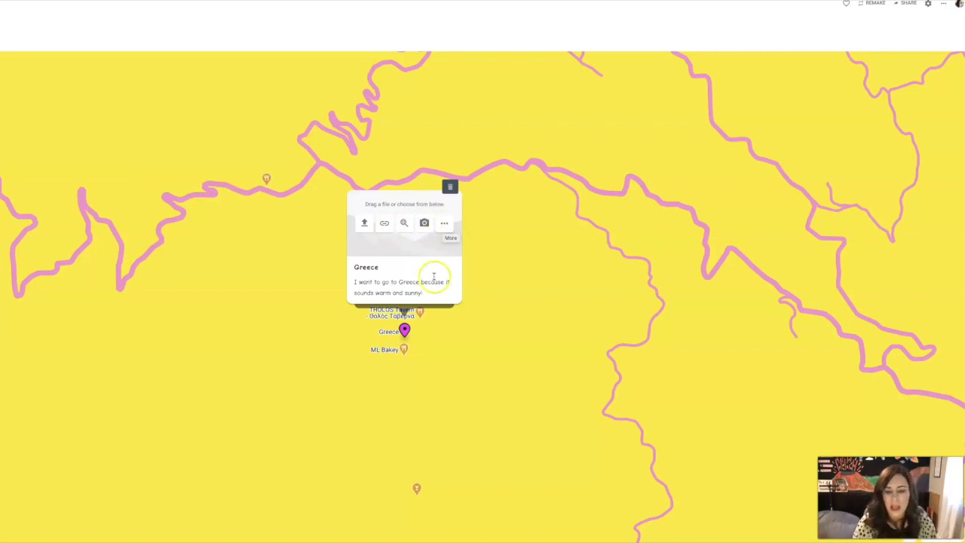
key(Return)
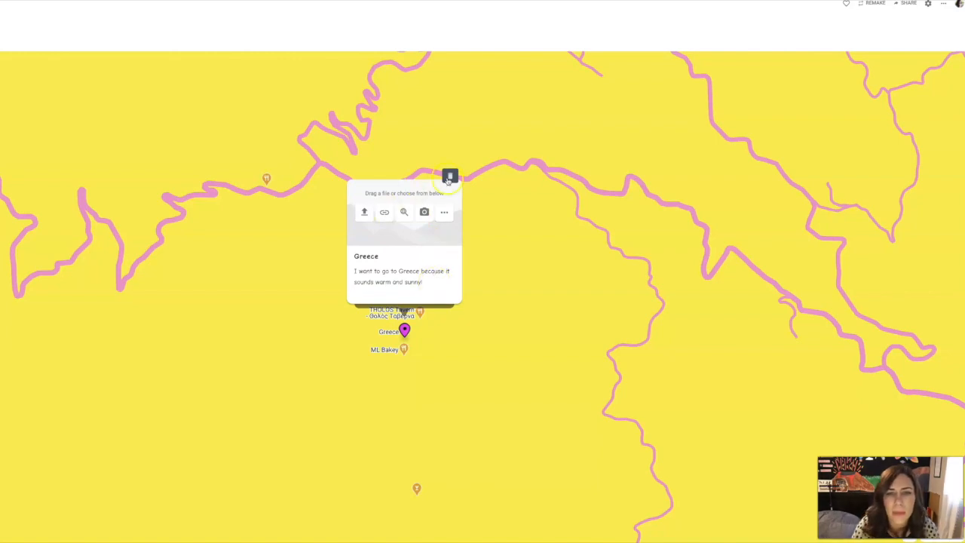
click(540, 236)
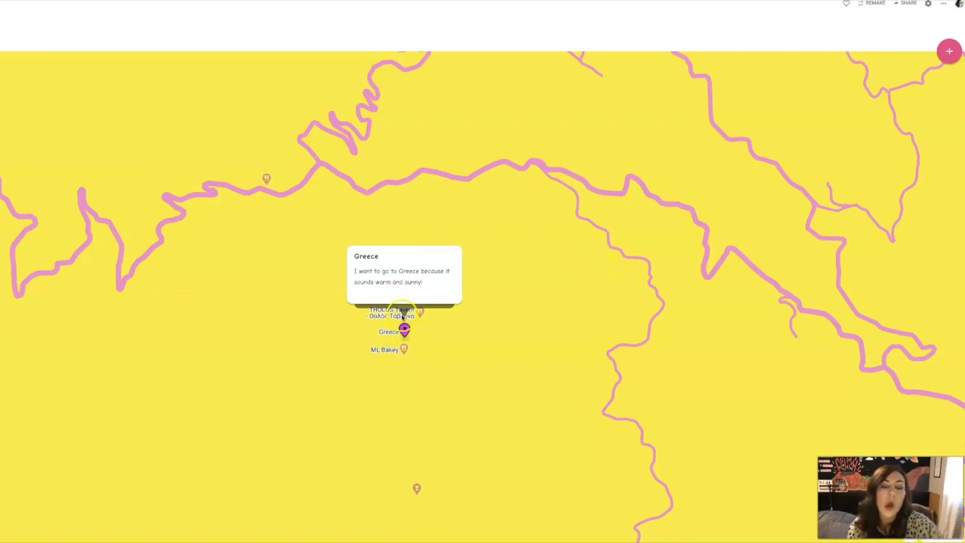
click(406, 281)
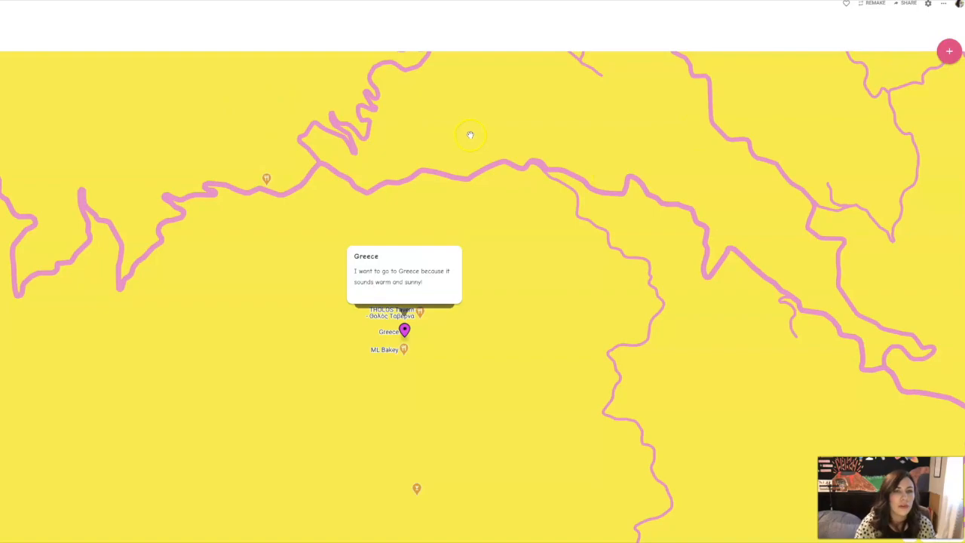
scroll(470, 133, up, 3)
scroll(470, 135, up, 2)
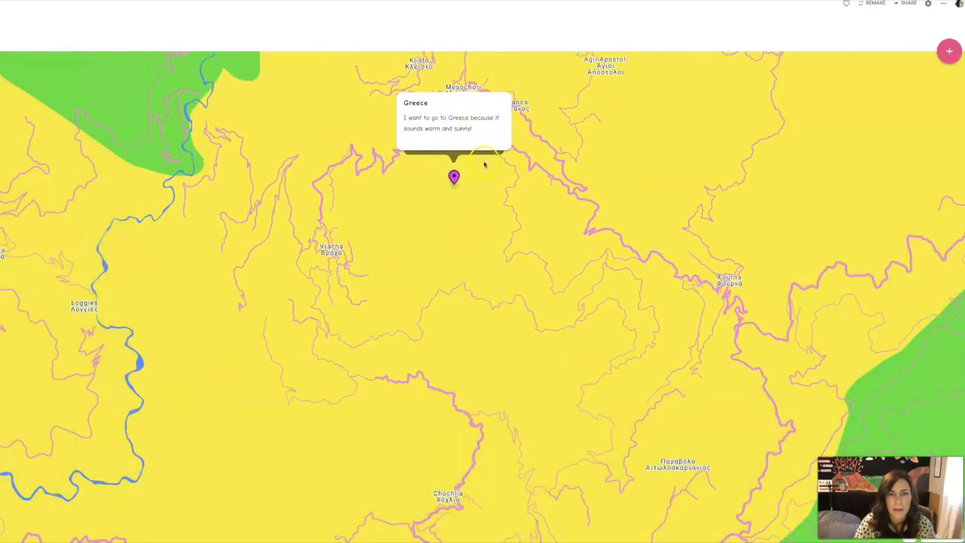
- Examine the map around the Greece pin, across to Italy, and out over the whole of Europe
scroll(505, 211, up, 3)
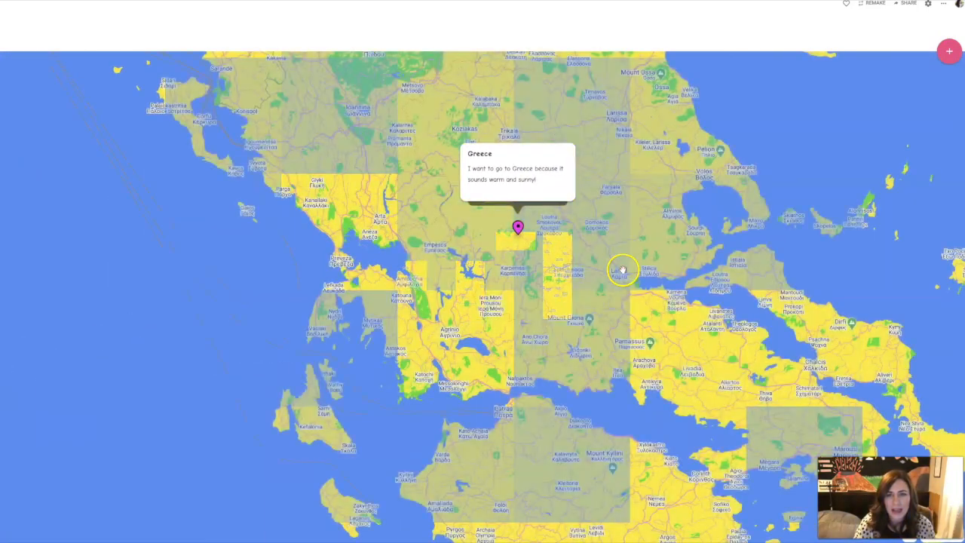
mouse_move(722, 233)
mouse_down()
mouse_move(594, 271)
mouse_move(490, 287)
mouse_up()
mouse_move(694, 165)
mouse_down()
mouse_move(504, 296)
mouse_move(369, 407)
mouse_up()
drag(562, 314, 837, 288)
drag(377, 271, 897, 253)
drag(232, 279, 573, 272)
drag(167, 315, 566, 282)
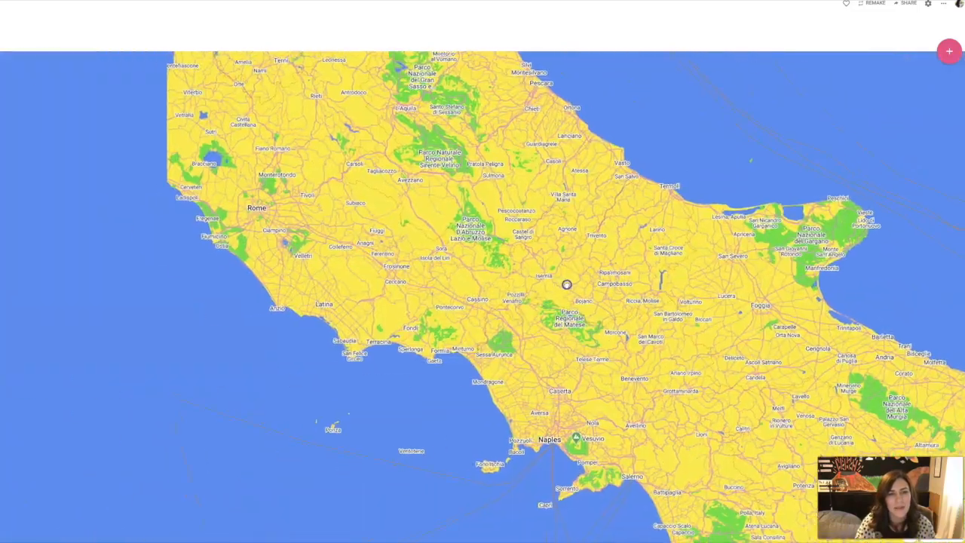
drag(363, 247, 490, 413)
scroll(249, 276, down, 6)
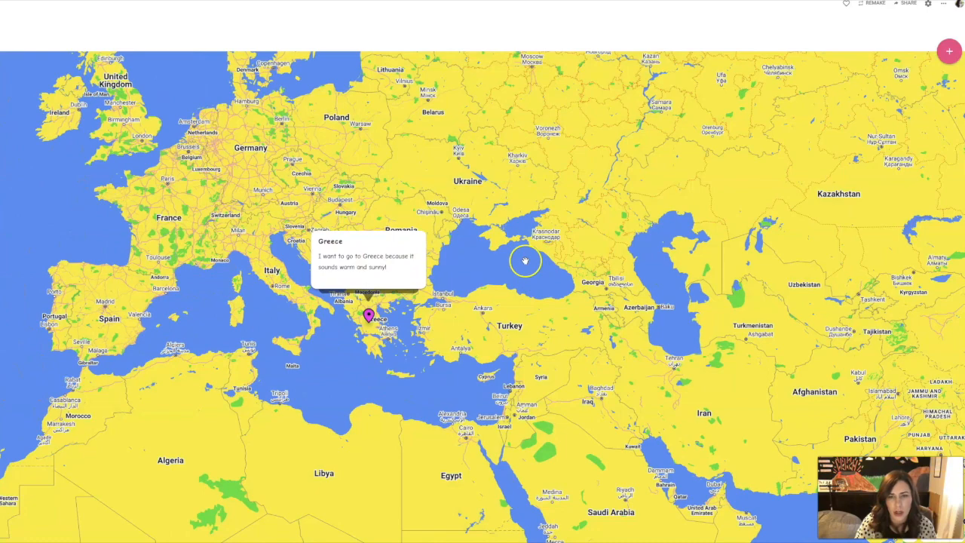
scroll(523, 261, down, 4)
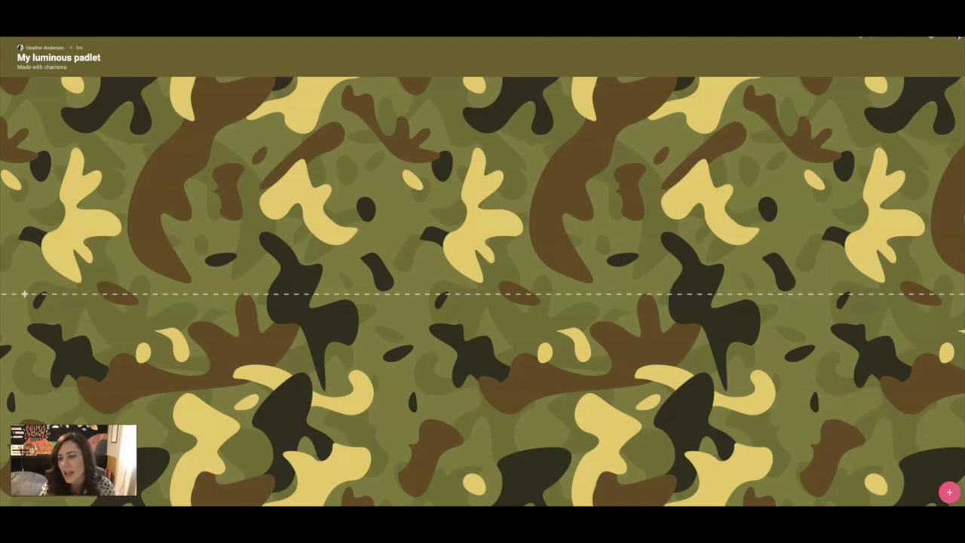
- Add a first post to the timeline padlet titled "Start of the Civil War"
click(949, 491)
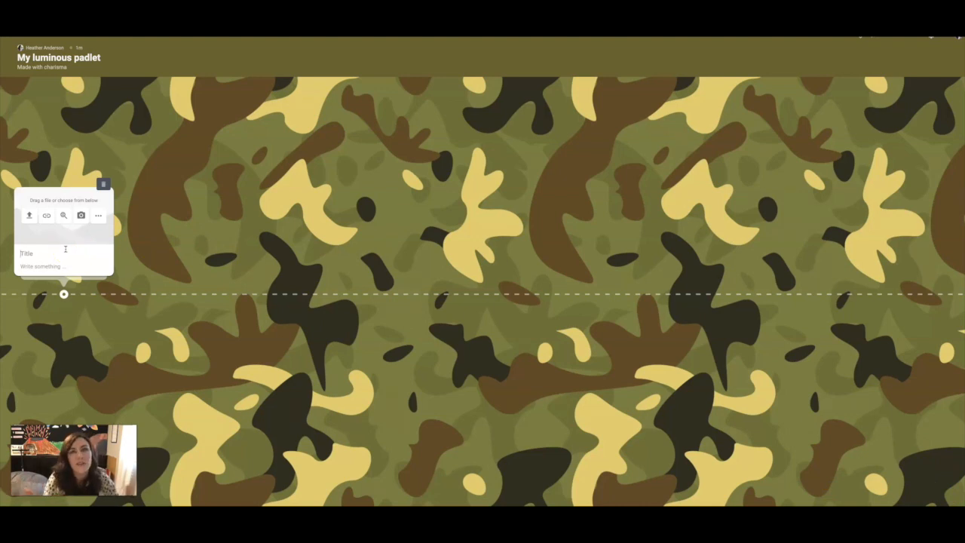
text(Start of the Civil Wa)
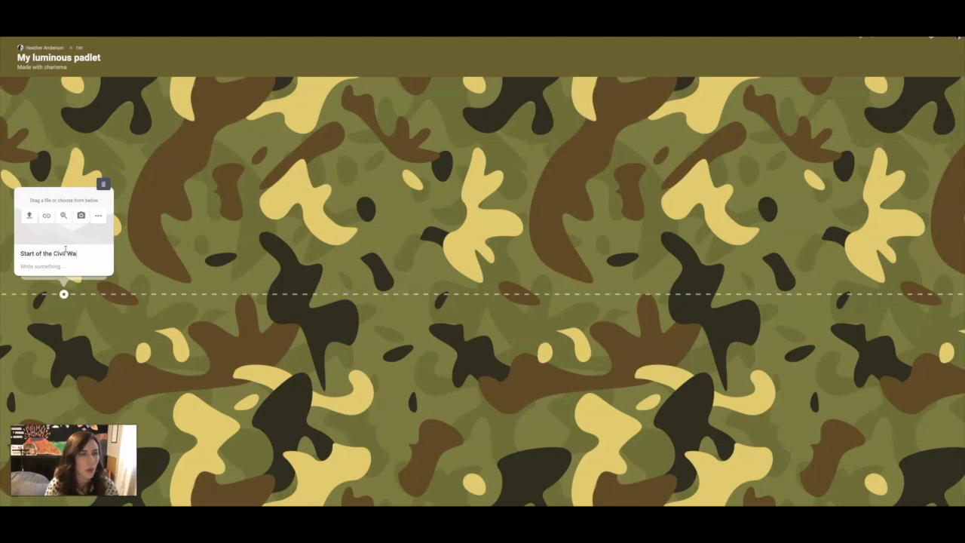
text(r)
click(57, 266)
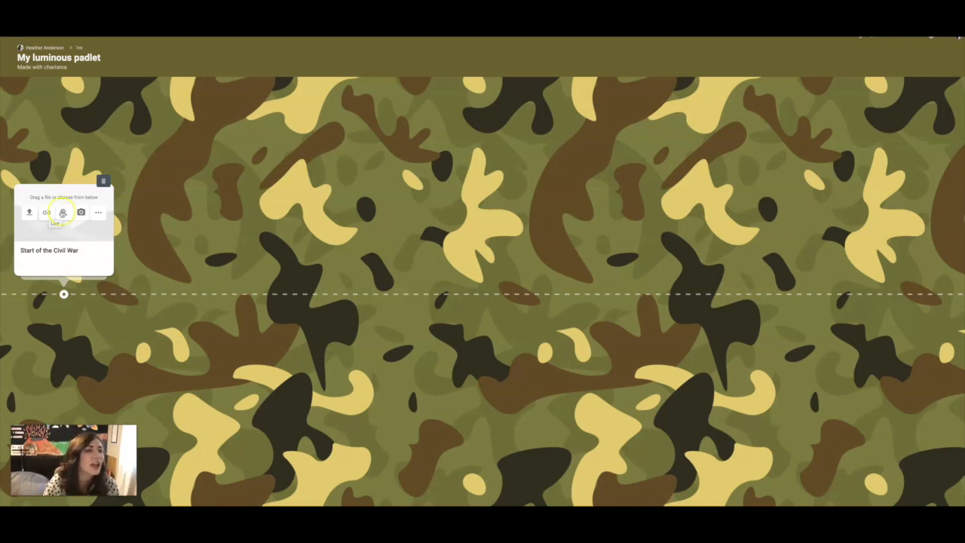
click(159, 230)
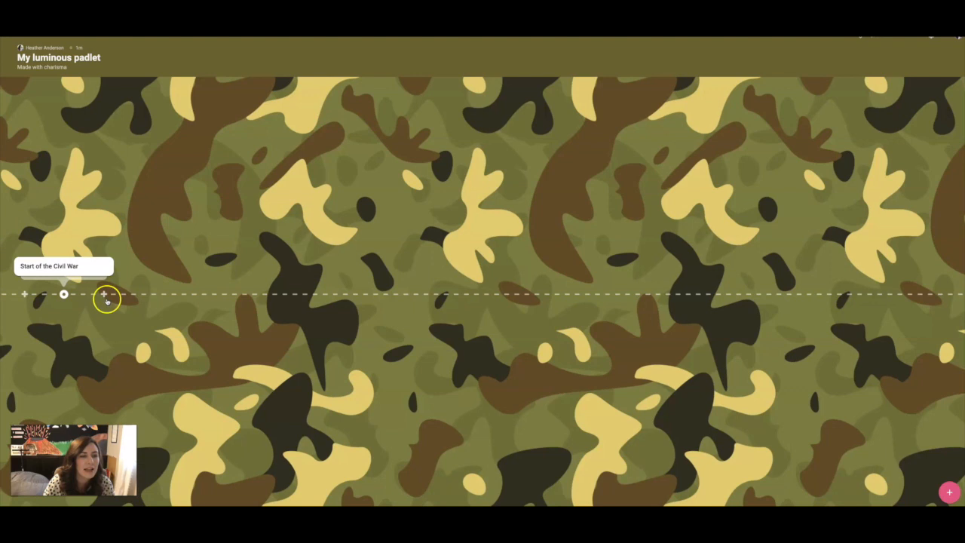
- Add a second timeline post titled "Battle of Gettysburg" after the Civil War start
click(105, 293)
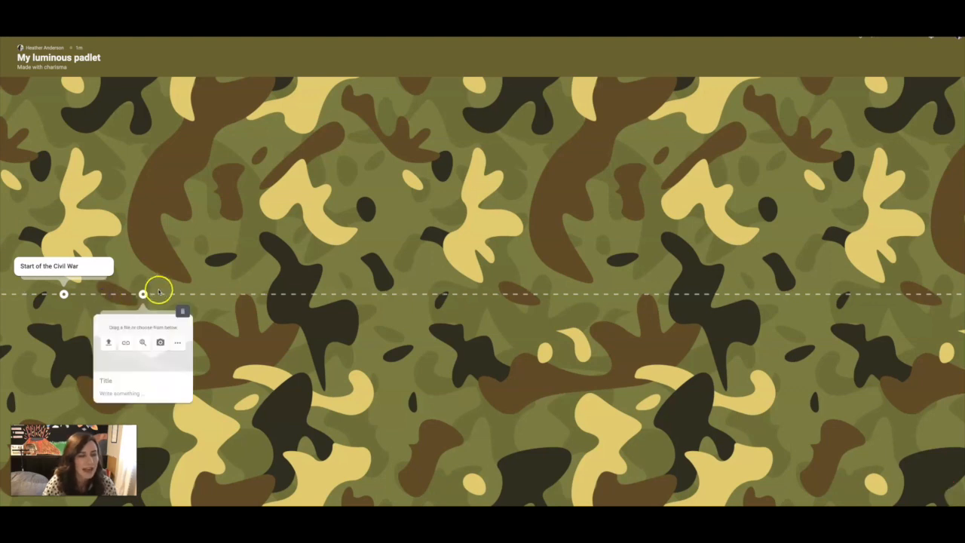
text(Battle of Gettys)
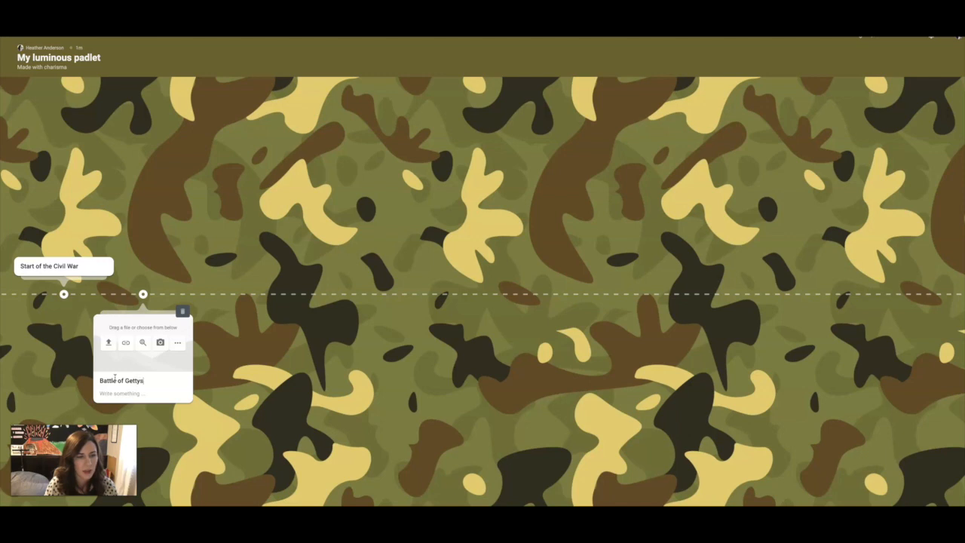
text(burg)
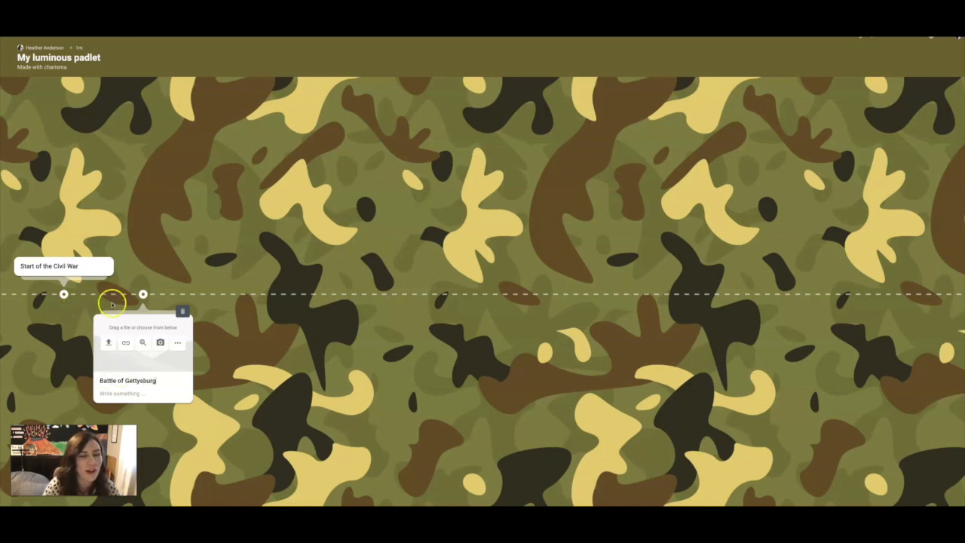
click(244, 353)
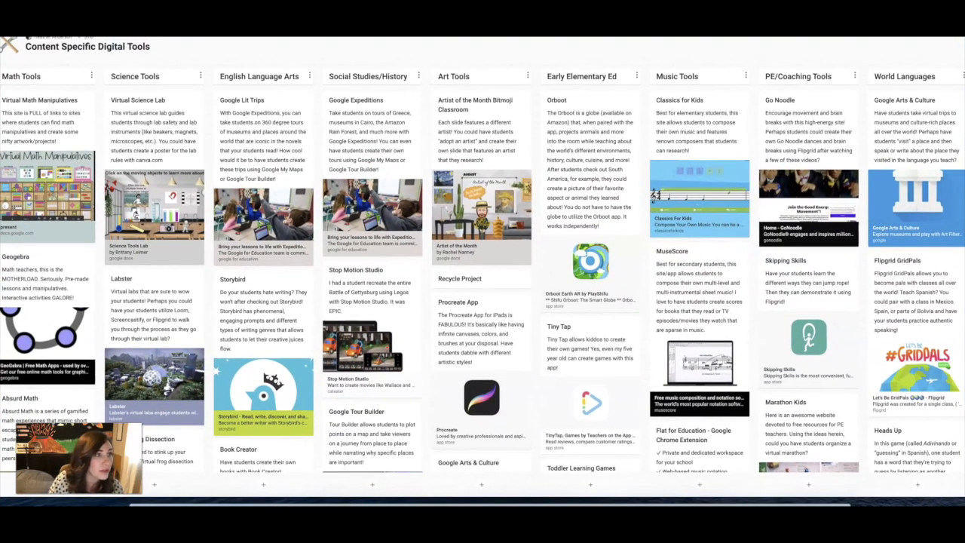
- Browse the example padlets in the Gallery from the dashboard, and return to the dashboard
key(ctrl+Tab)
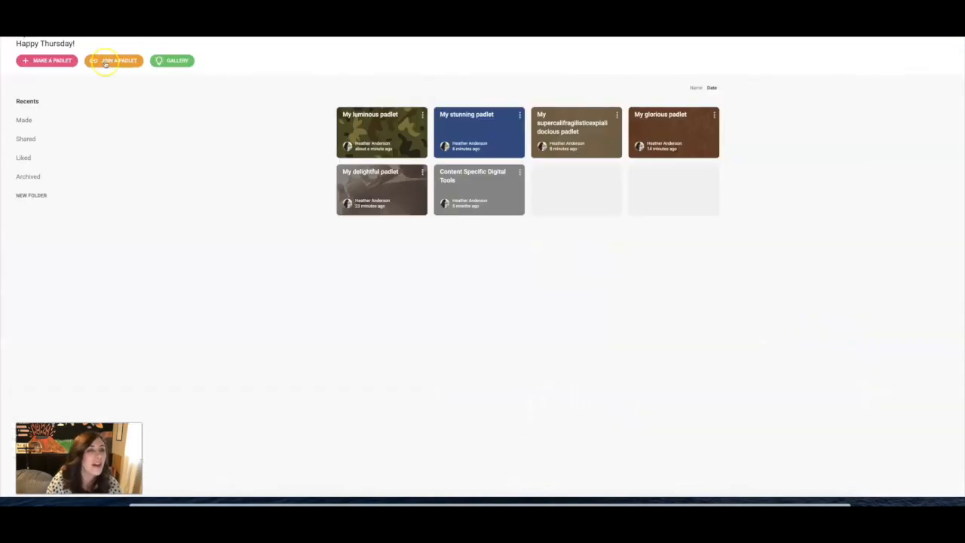
click(170, 61)
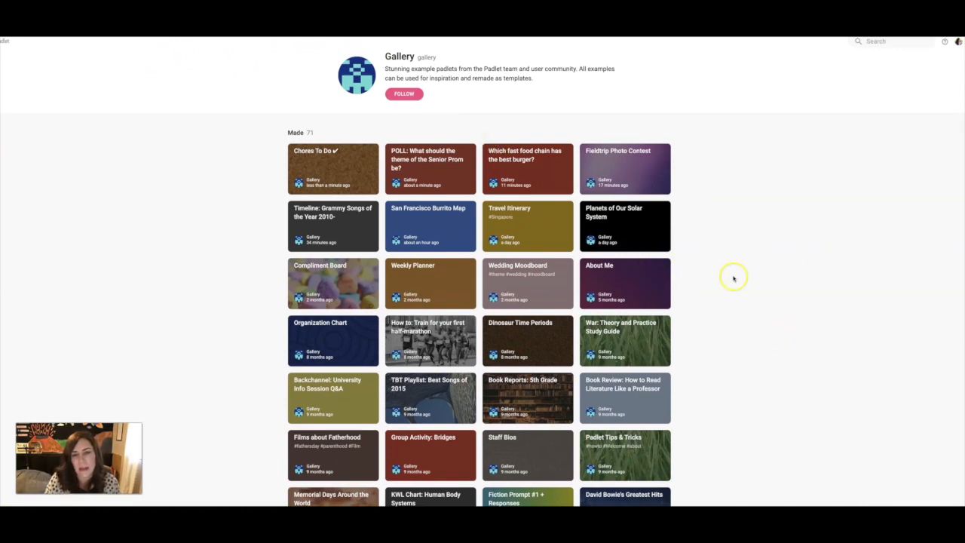
scroll(750, 310, down, 2)
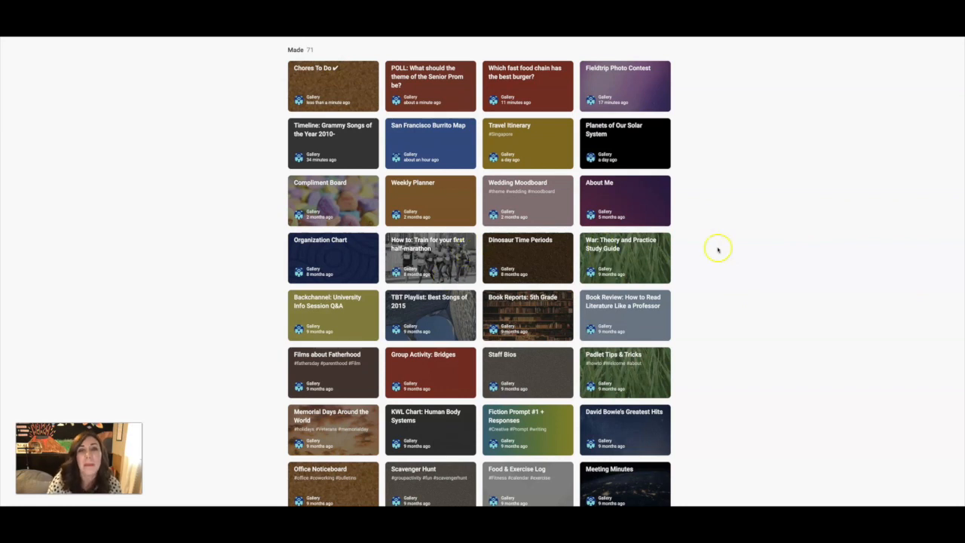
scroll(777, 279, down, 2)
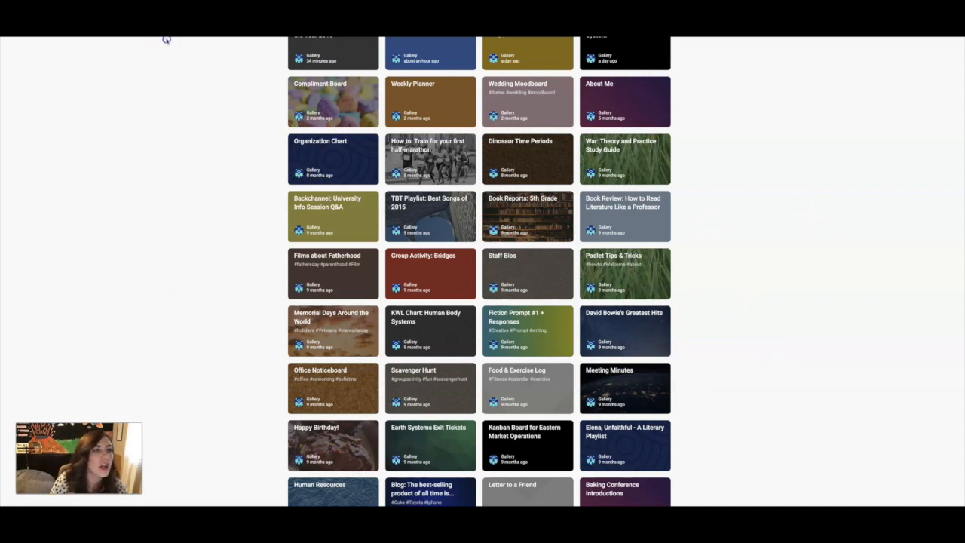
scroll(166, 40, down, 1)
key(super+bracketleft)
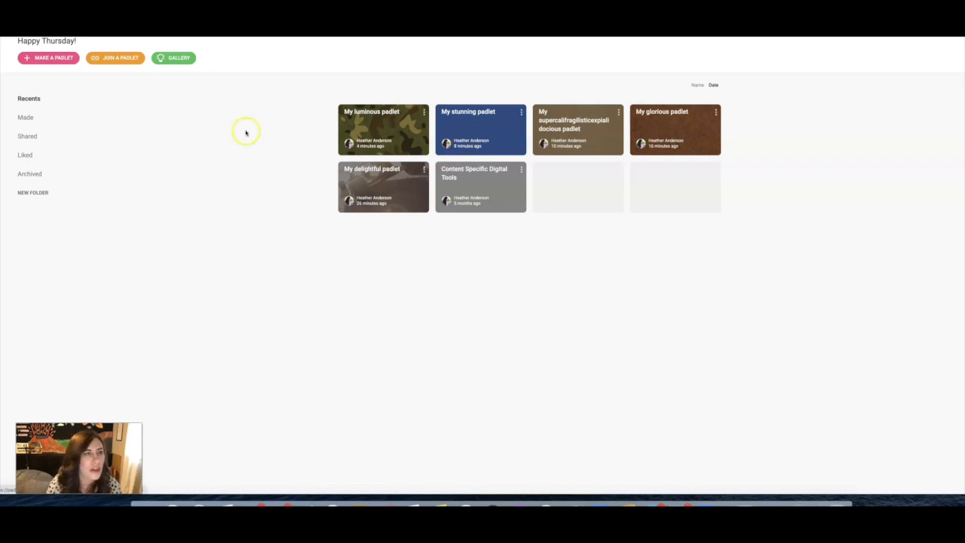
- Create a blank padlet in the Wall format and title it "Book Talks 2/11/21"
click(65, 59)
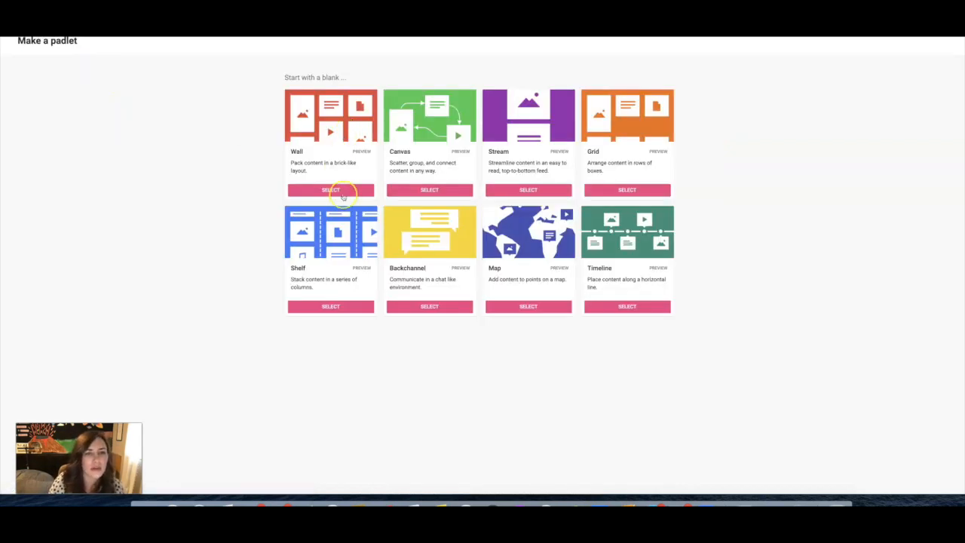
click(342, 192)
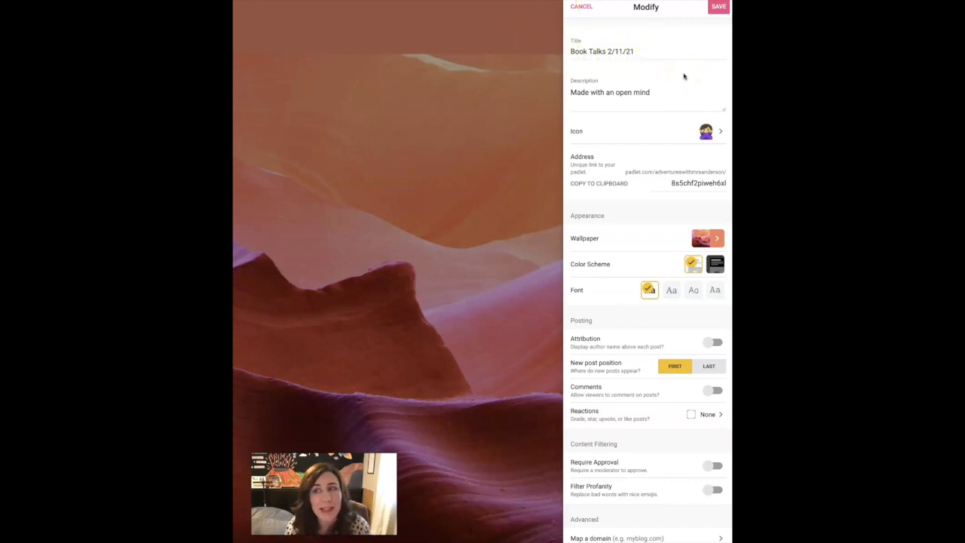
click(631, 53)
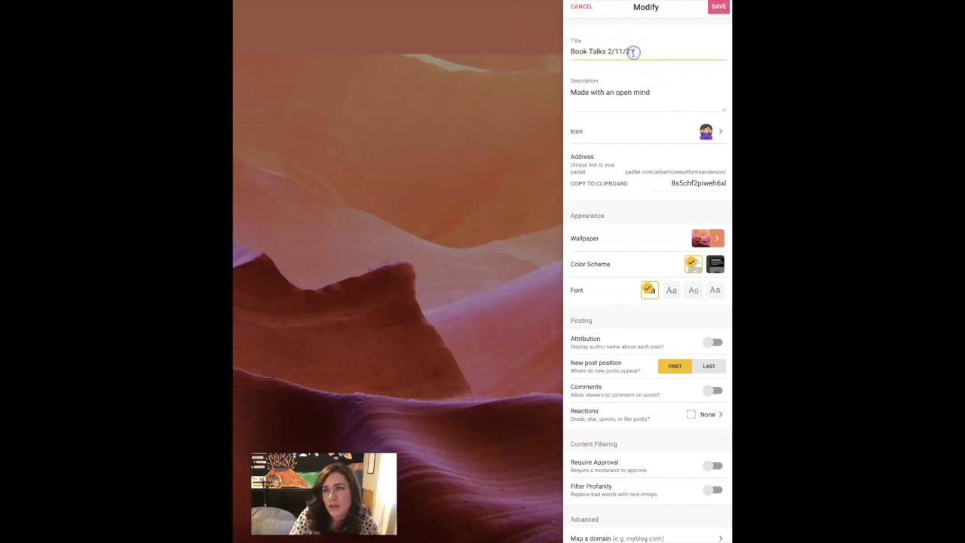
click(625, 92)
drag(656, 96, 539, 90)
click(663, 94)
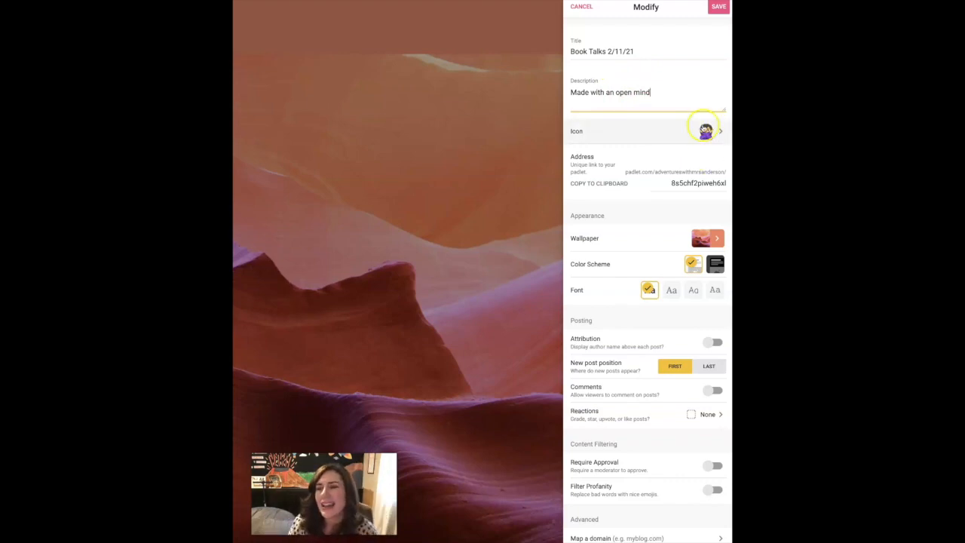
- Set the padlet's icon to the smiling emoji with heart eyes
click(704, 131)
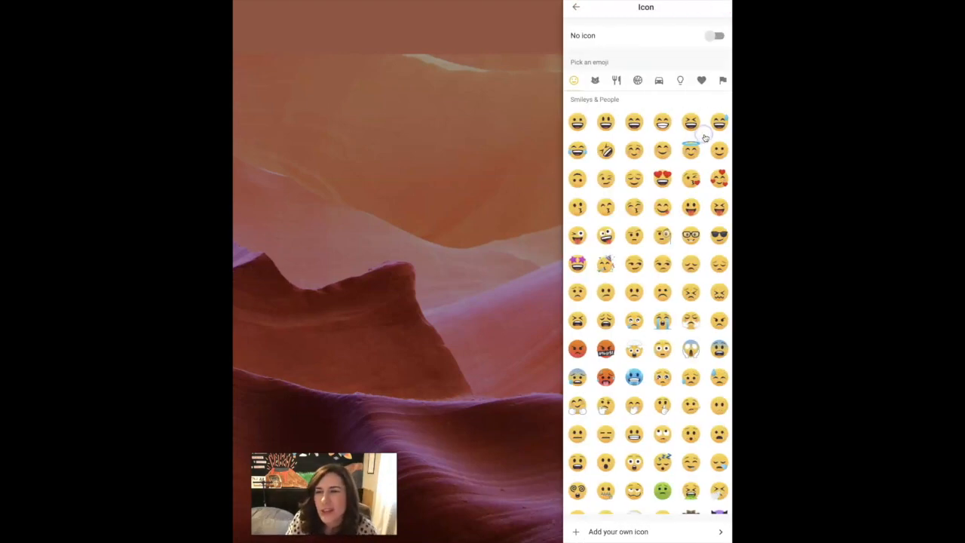
click(668, 181)
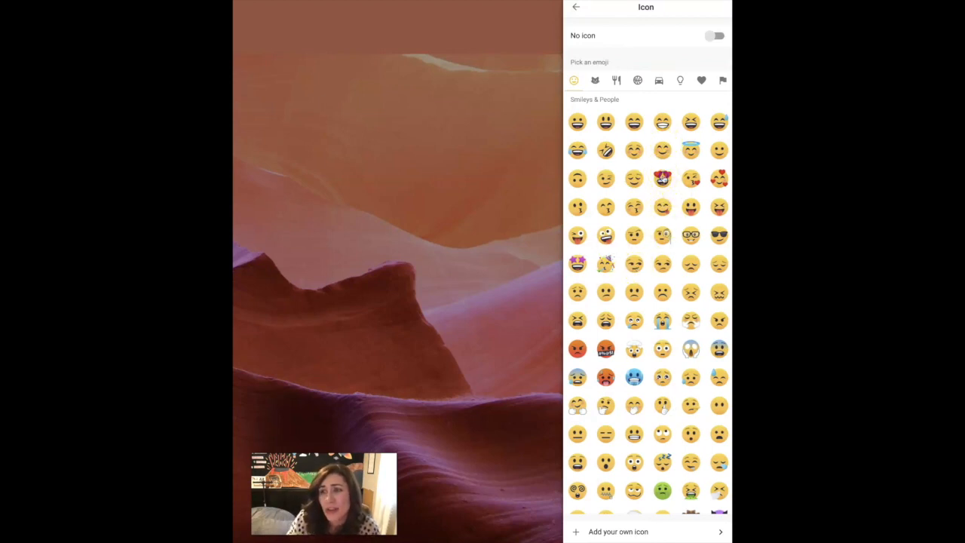
click(577, 9)
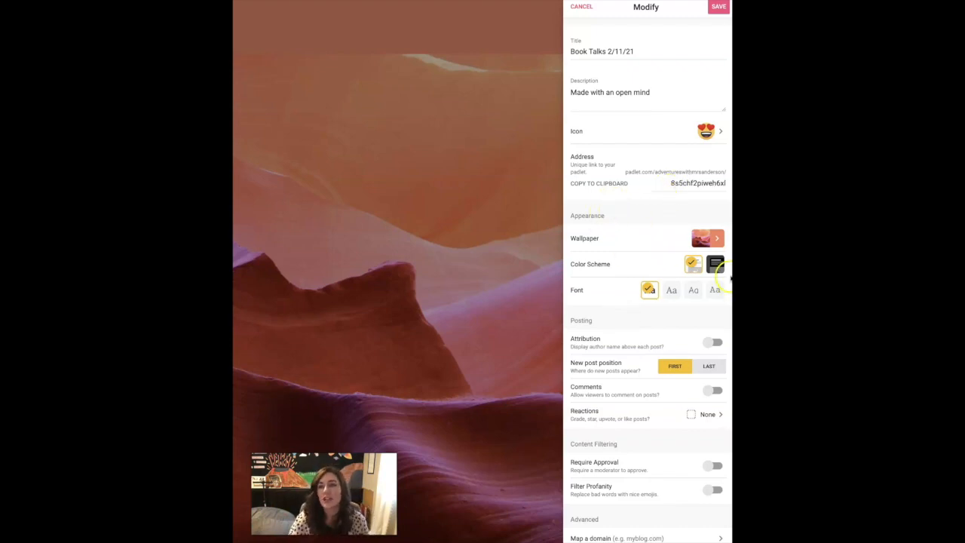
- Preview a few picture wallpapers, including A Little Less Conversation and Phoenix Rising, and set the padlet's wallpaper to Yellow Wood
click(716, 239)
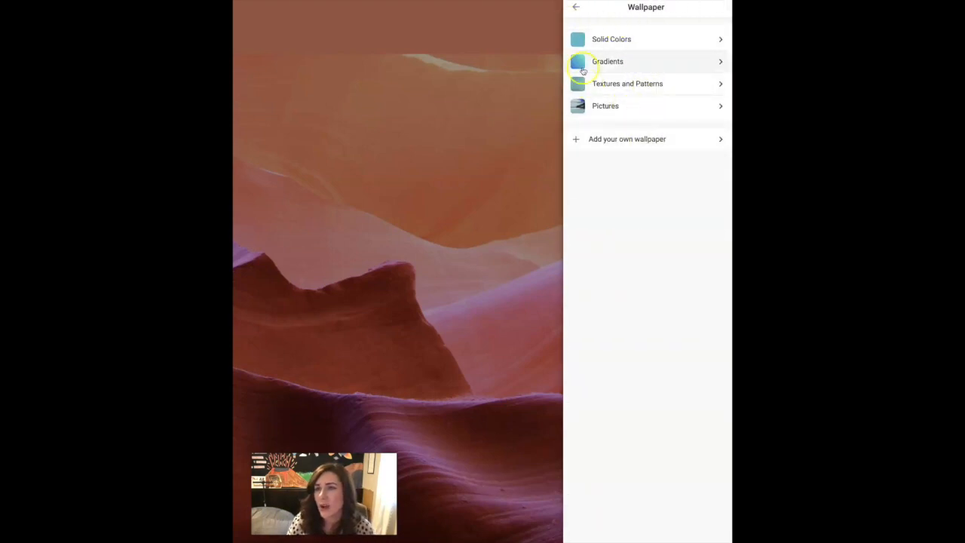
click(636, 107)
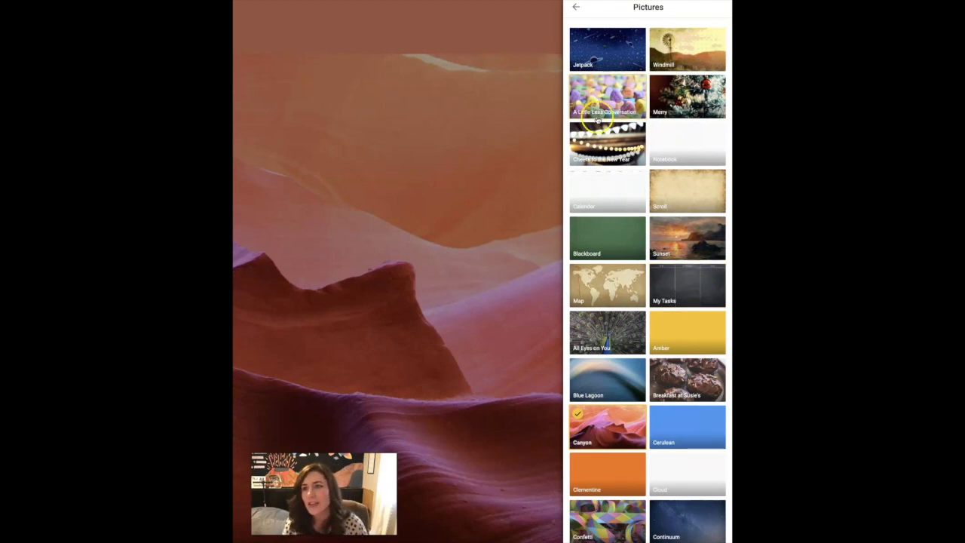
click(622, 101)
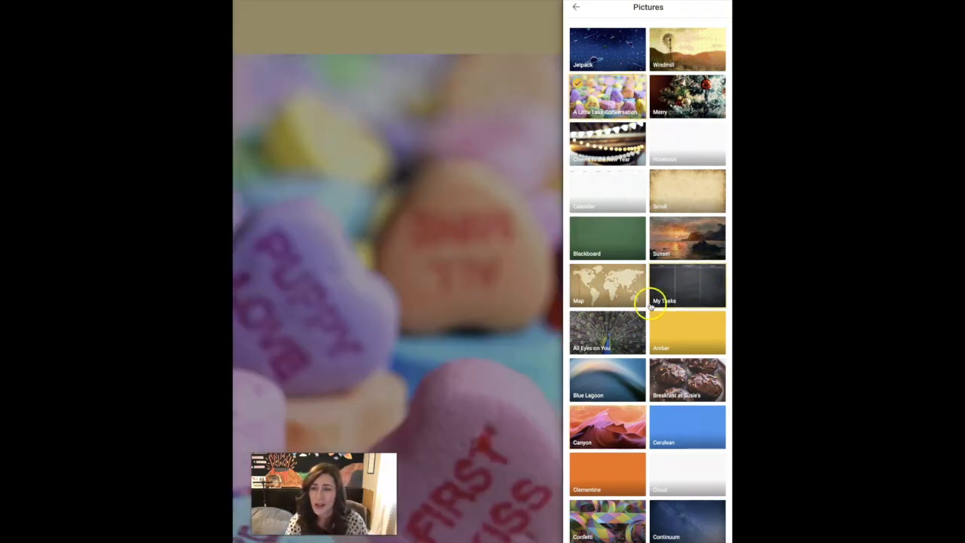
scroll(653, 305, down, 5)
scroll(653, 309, down, 2)
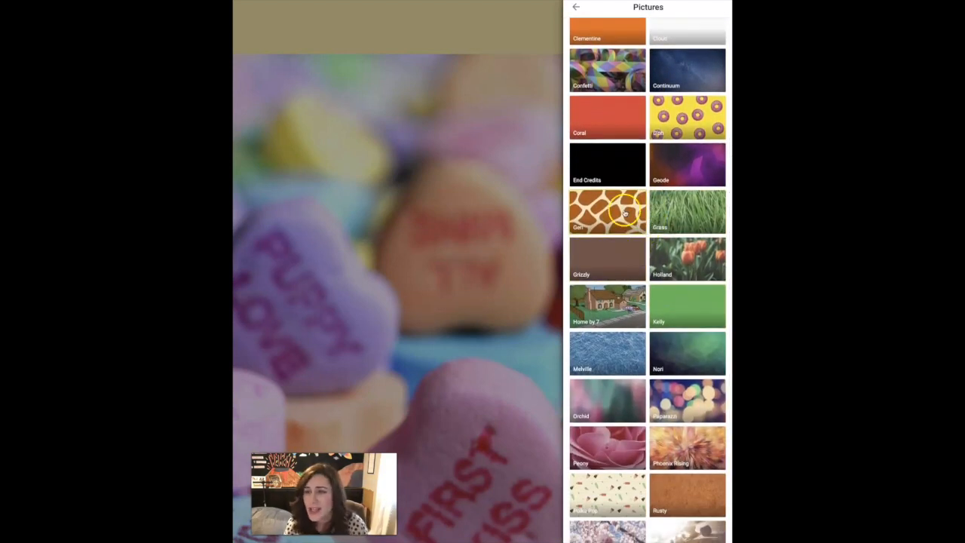
click(624, 213)
click(687, 448)
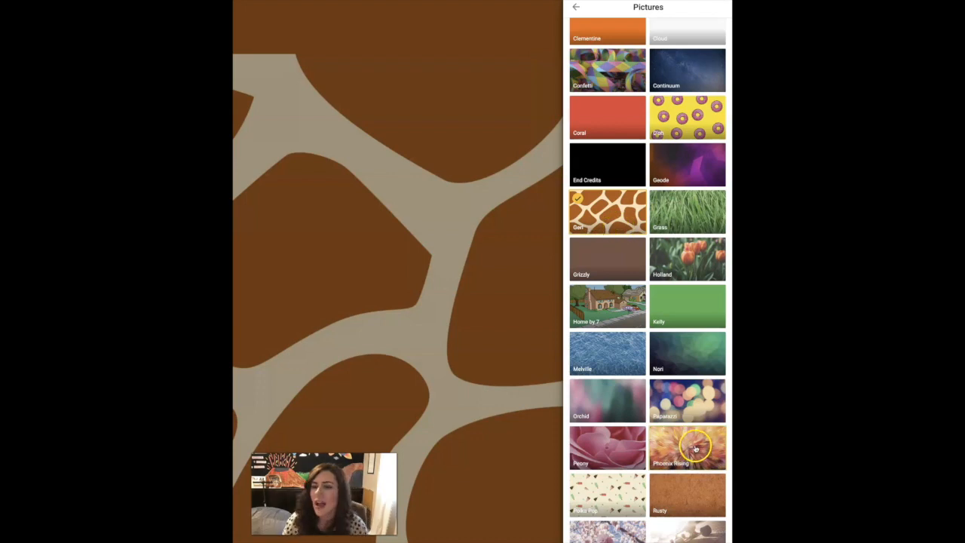
scroll(677, 410, down, 6)
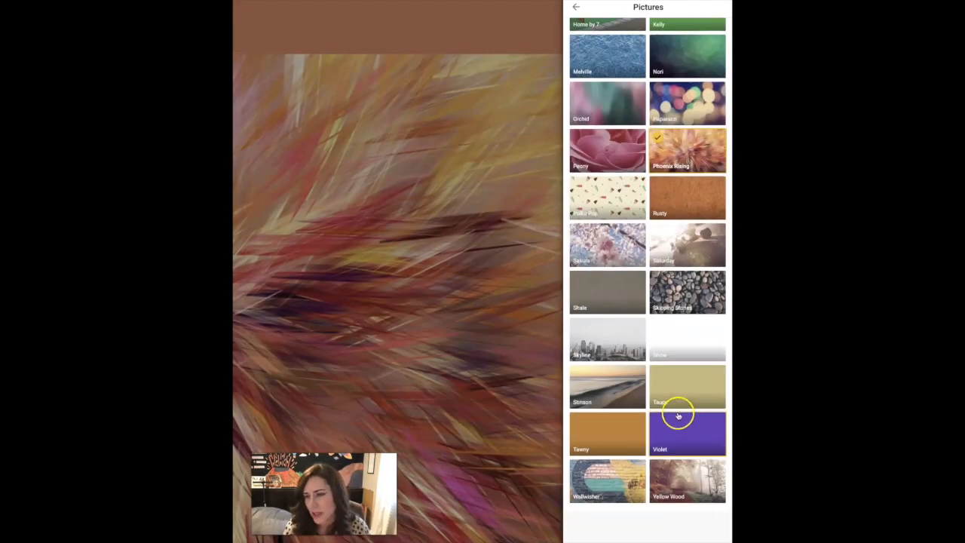
click(682, 478)
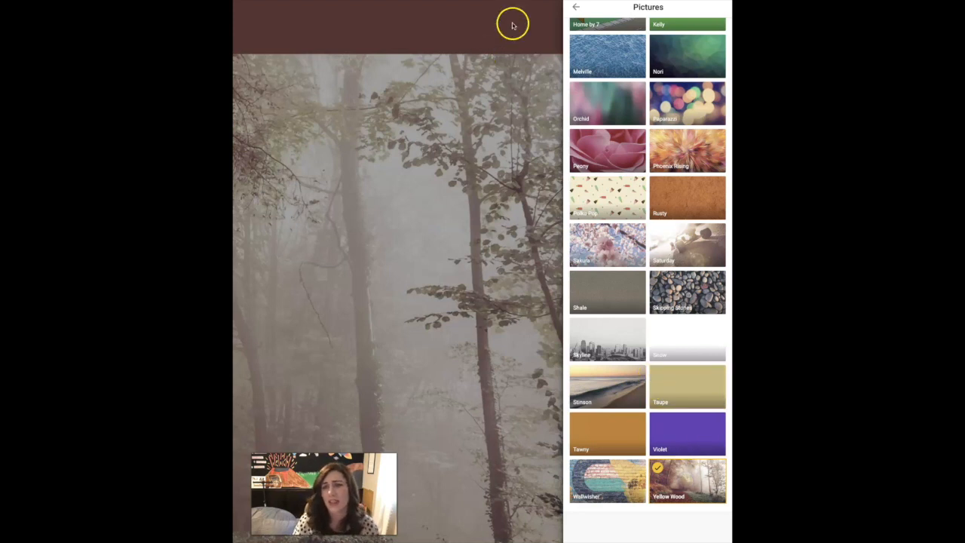
click(576, 6)
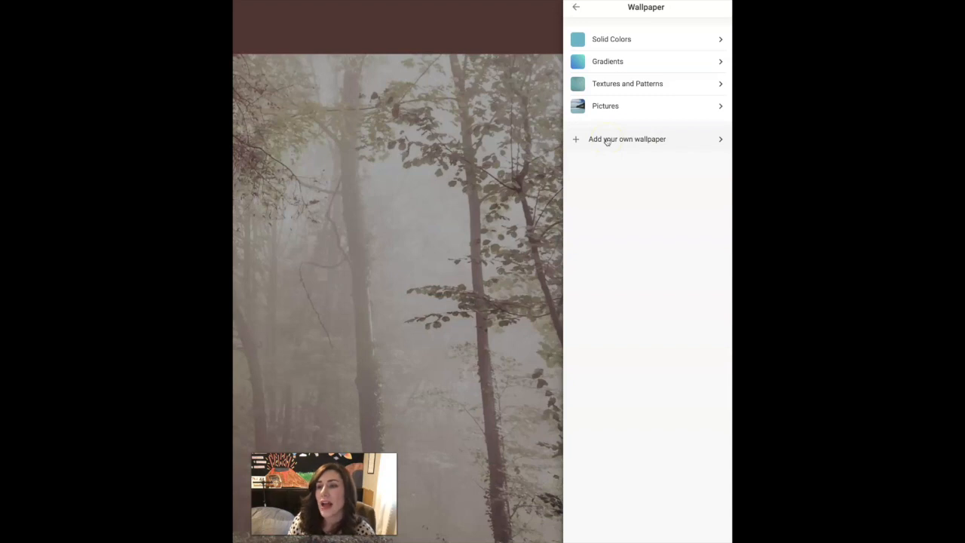
click(576, 8)
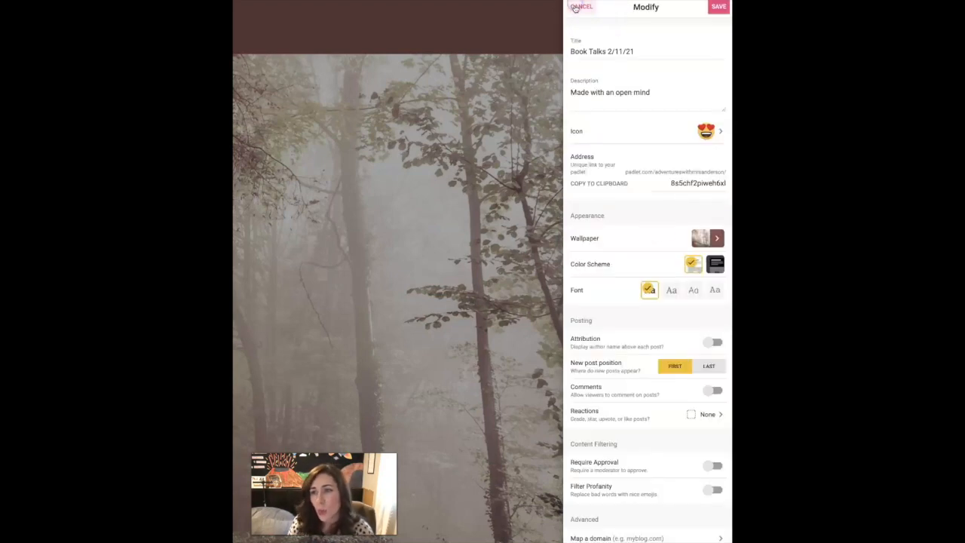
- Review the padlet's posting and content filtering settings, such as attribution, comments, reactions, approval and profanity filtering
scroll(609, 306, down, 1)
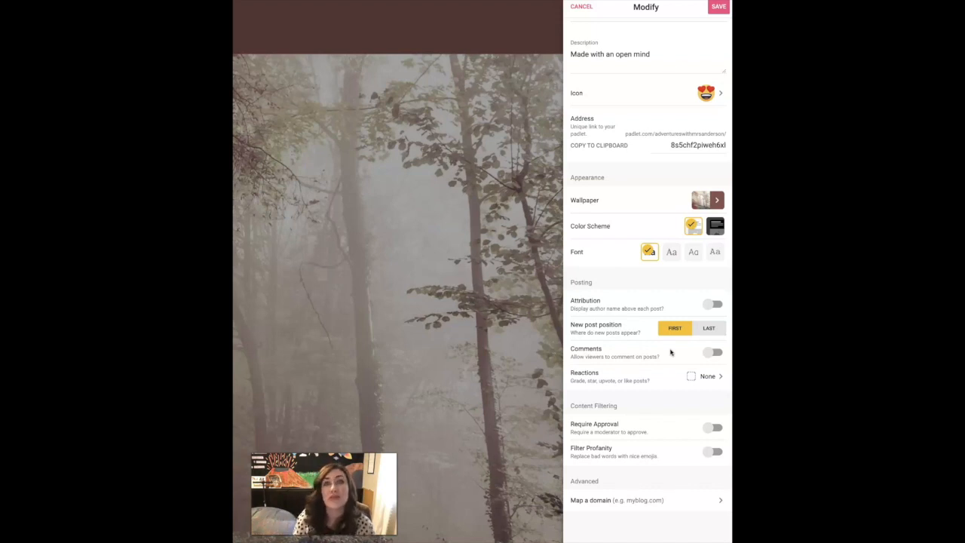
click(673, 352)
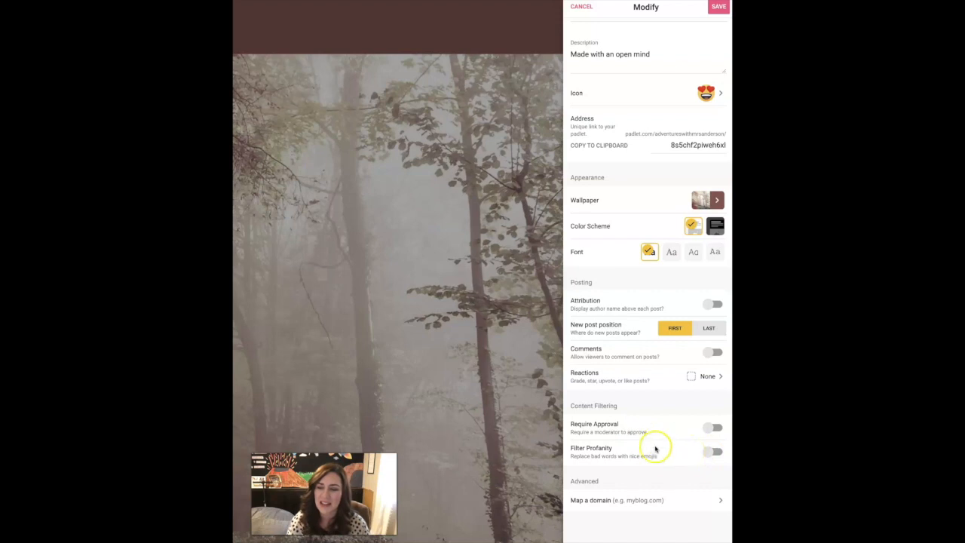
- Save the padlet's modified title, icon and wallpaper settings and return to the wall
scroll(618, 226, up, 2)
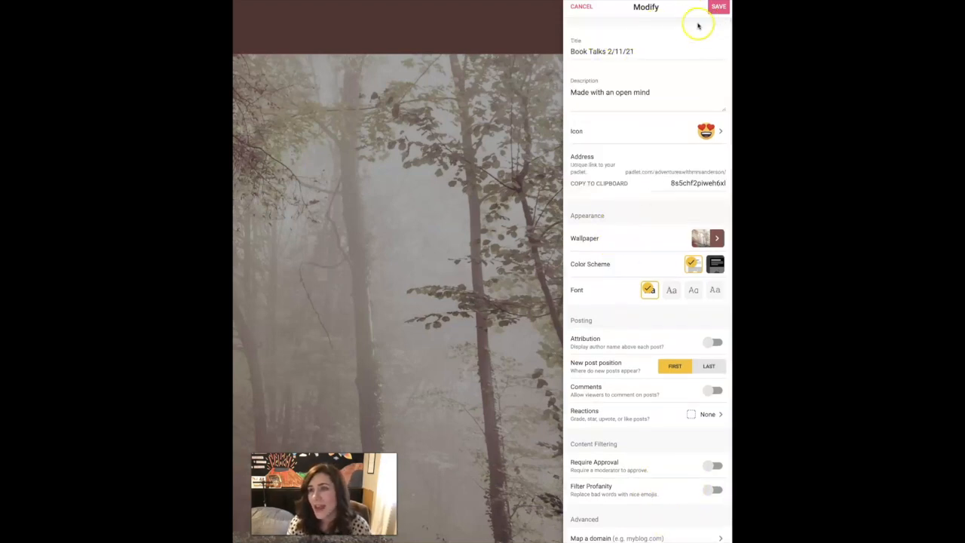
click(718, 9)
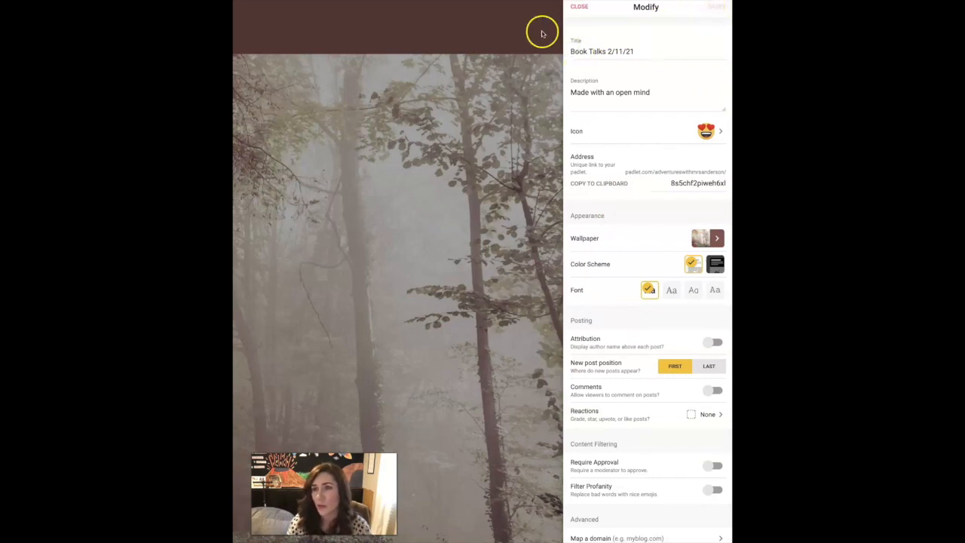
click(578, 6)
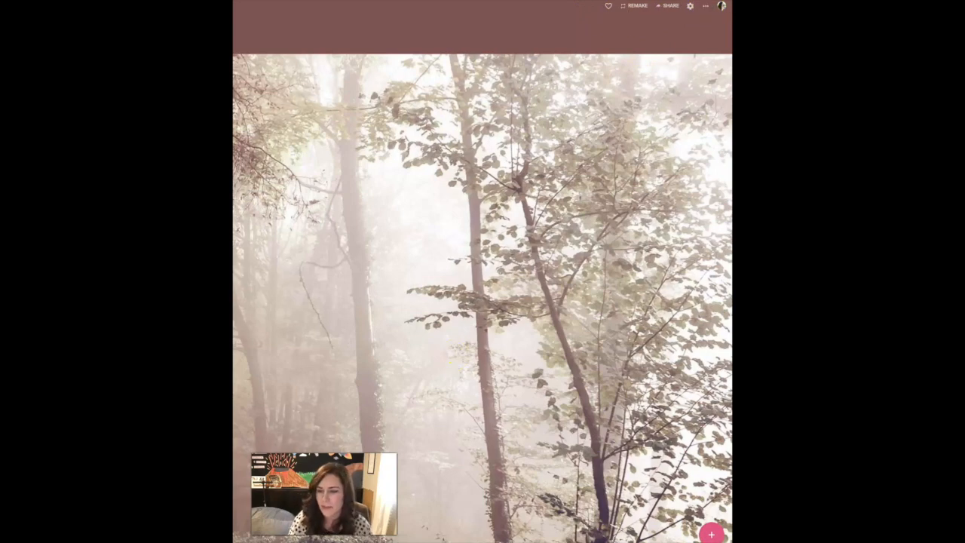
- Review the padlet's sharing and export options, privacy levels and visitor permissions (Can read, Can write, Can edit), and return to the wall
click(665, 9)
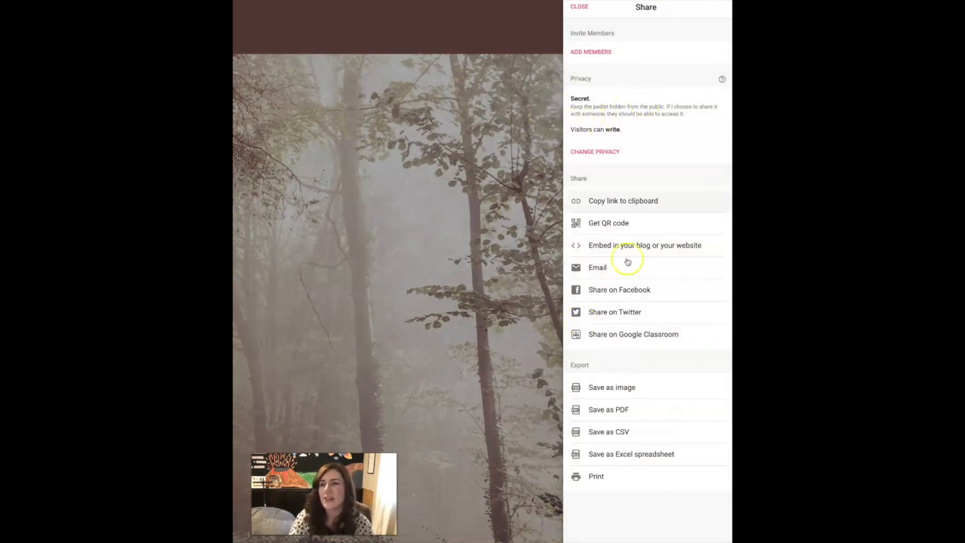
click(610, 223)
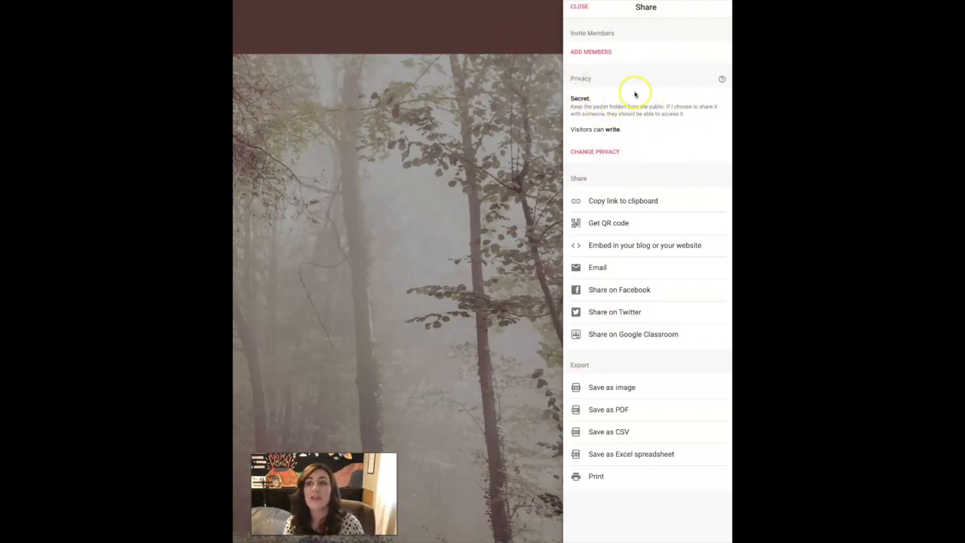
click(608, 151)
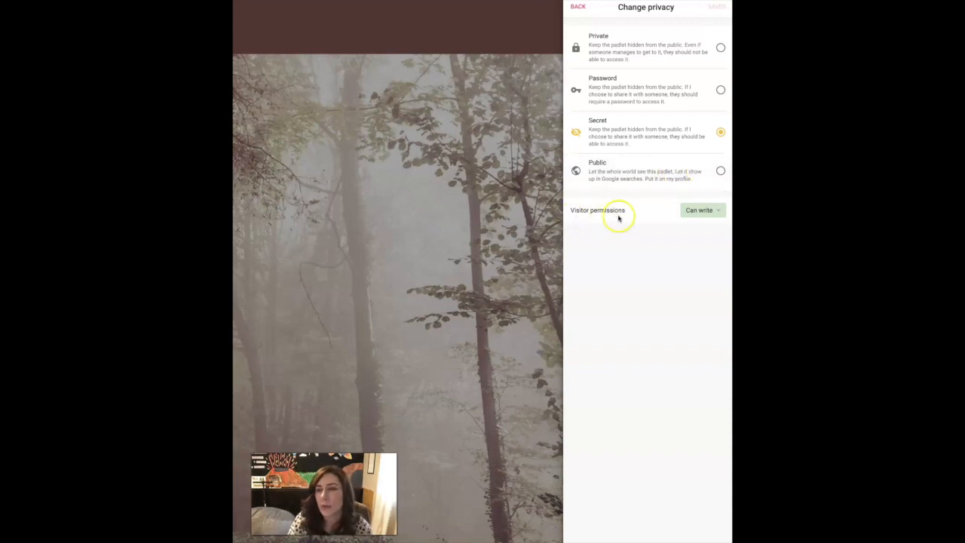
click(700, 213)
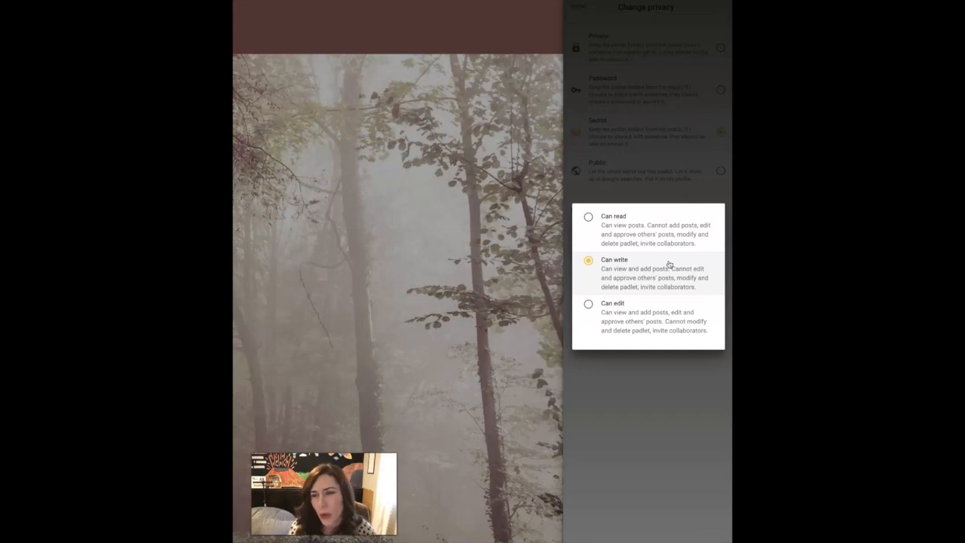
click(640, 236)
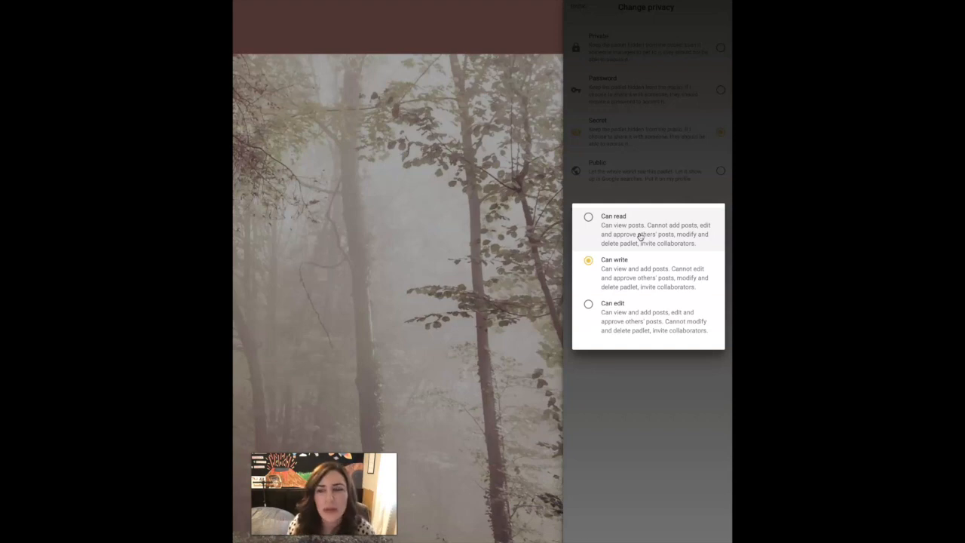
click(641, 435)
click(618, 59)
click(579, 7)
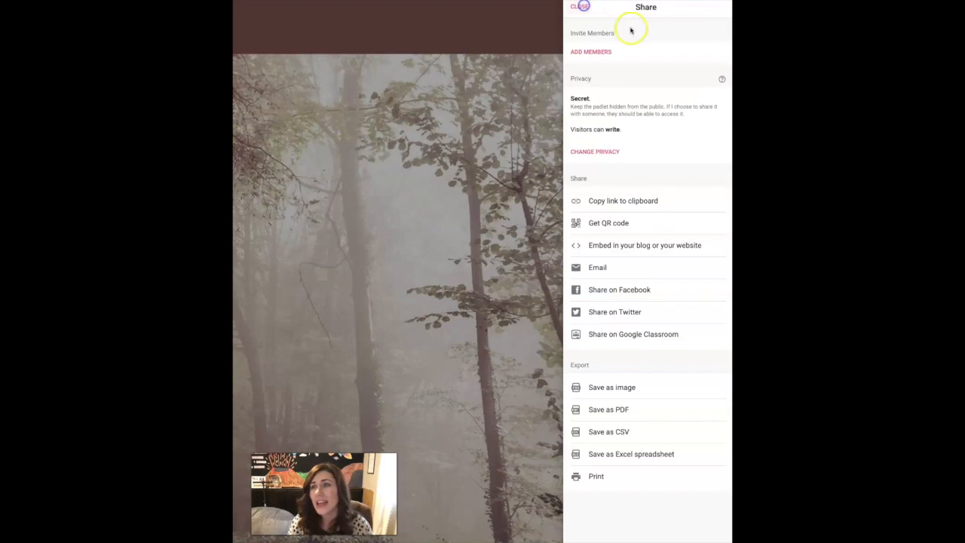
click(579, 7)
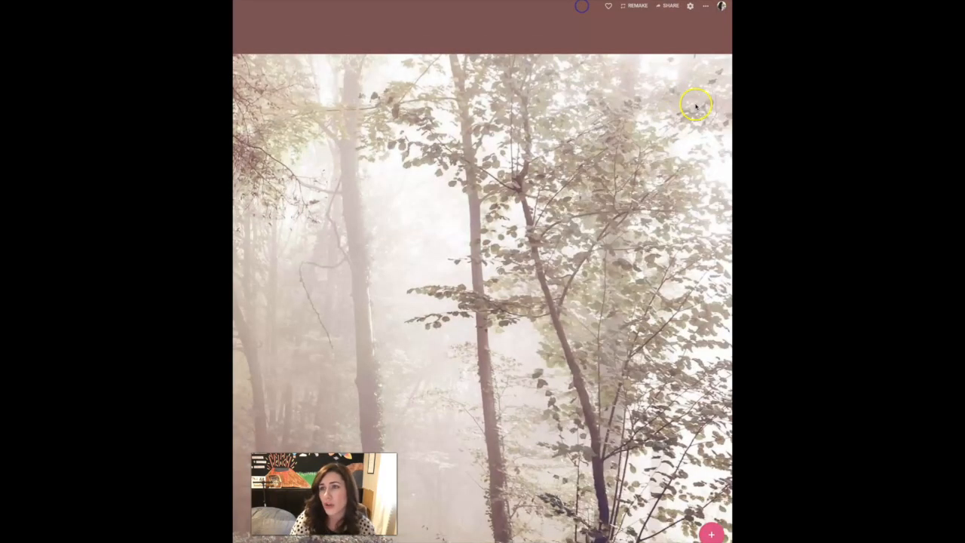